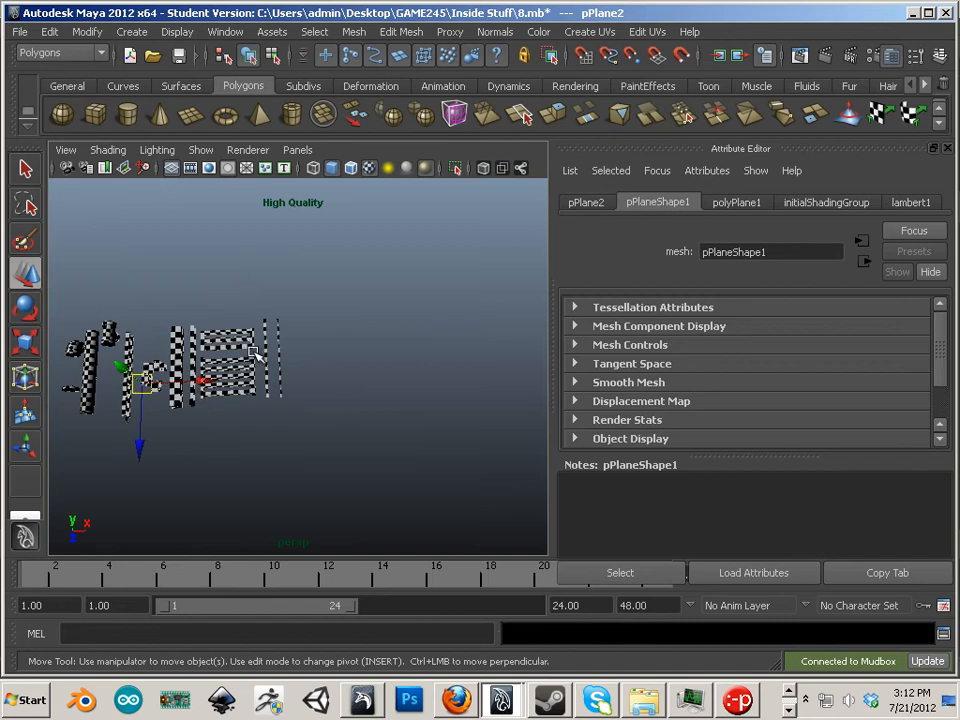
Move the plane about 197.5 cm along X, clear of the checkered pieces, and scale it uniformly to about 71.3
{"action": "left_click_drag", "start_coordinate": [201, 381], "coordinate": [367, 403]}
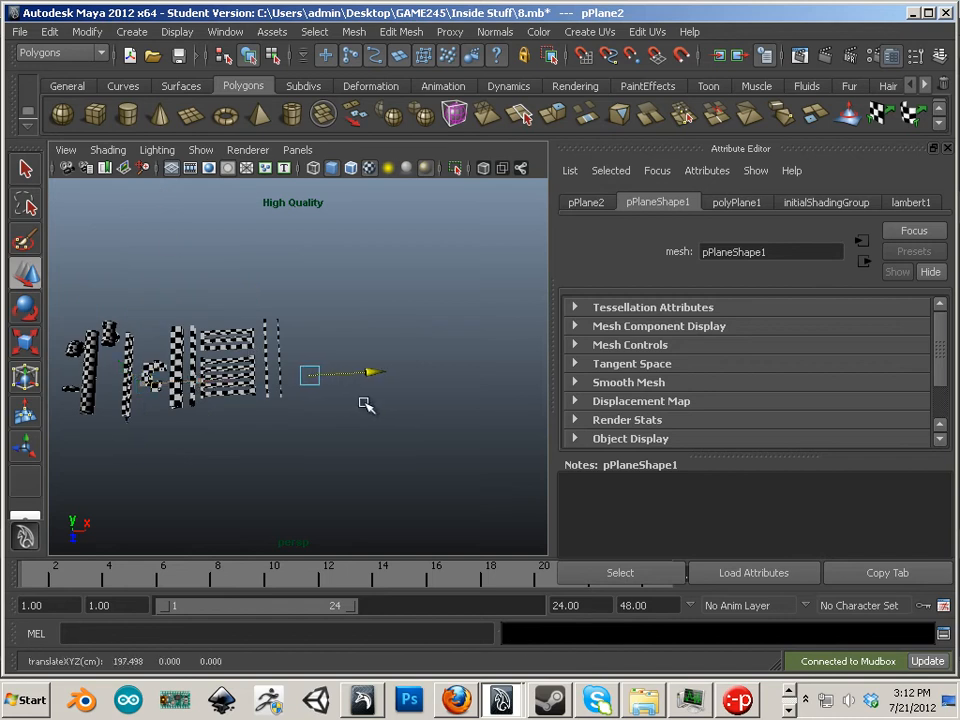
{"action": "key", "text": "r"}
{"action": "left_click_drag", "start_coordinate": [311, 374], "coordinate": [368, 349]}
{"action": "scroll", "coordinate": [474, 439], "scroll_direction": "up", "scroll_amount": 4}
{"action": "scroll", "coordinate": [474, 439], "scroll_direction": "up", "scroll_amount": 2}
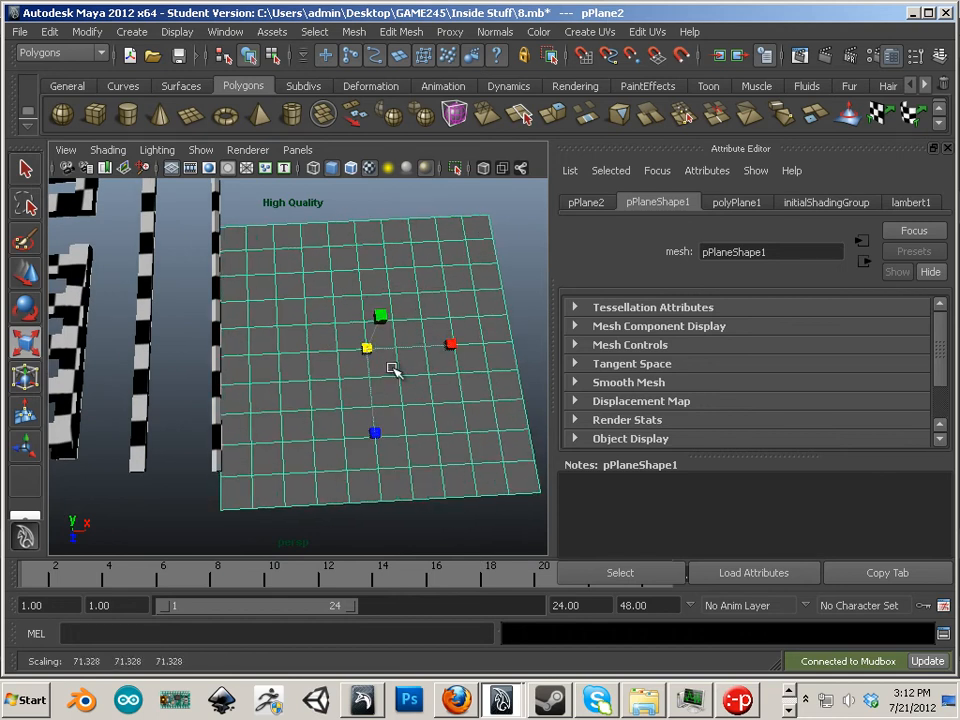
Shift the enlarged plane backward along Z and farther along X, leaving a gap beside the checkered strips
{"action": "middle_click_drag", "start_coordinate": [392, 366], "coordinate": [388, 392], "text": "alt"}
{"action": "left_click", "coordinate": [25, 272]}
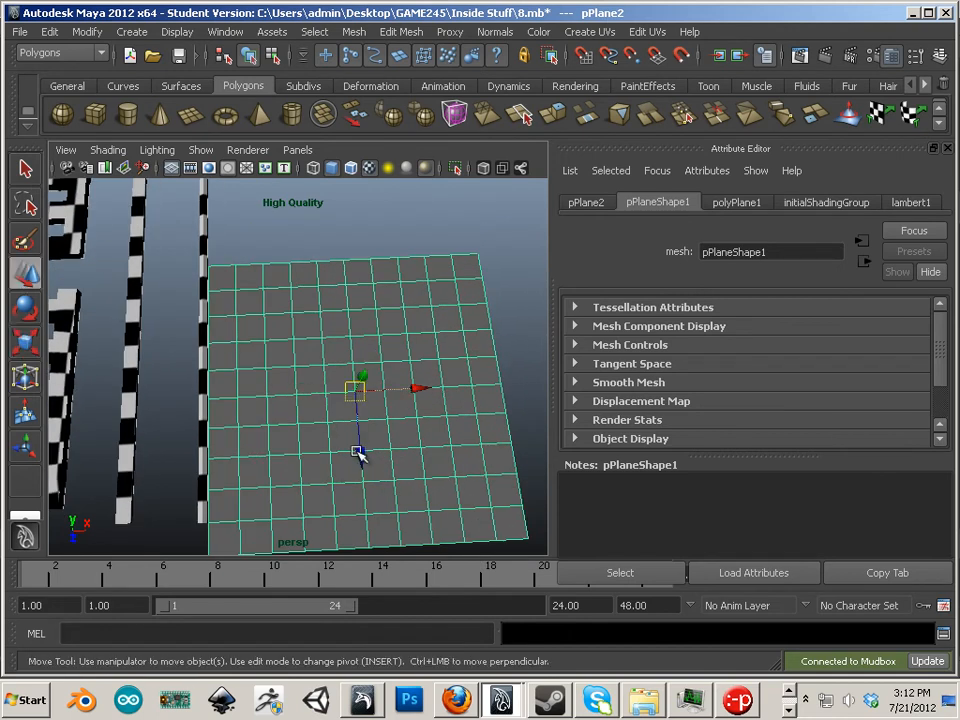
{"action": "left_click_drag", "start_coordinate": [359, 453], "coordinate": [359, 383]}
{"action": "middle_click_drag", "start_coordinate": [390, 373], "coordinate": [371, 419], "text": "alt"}
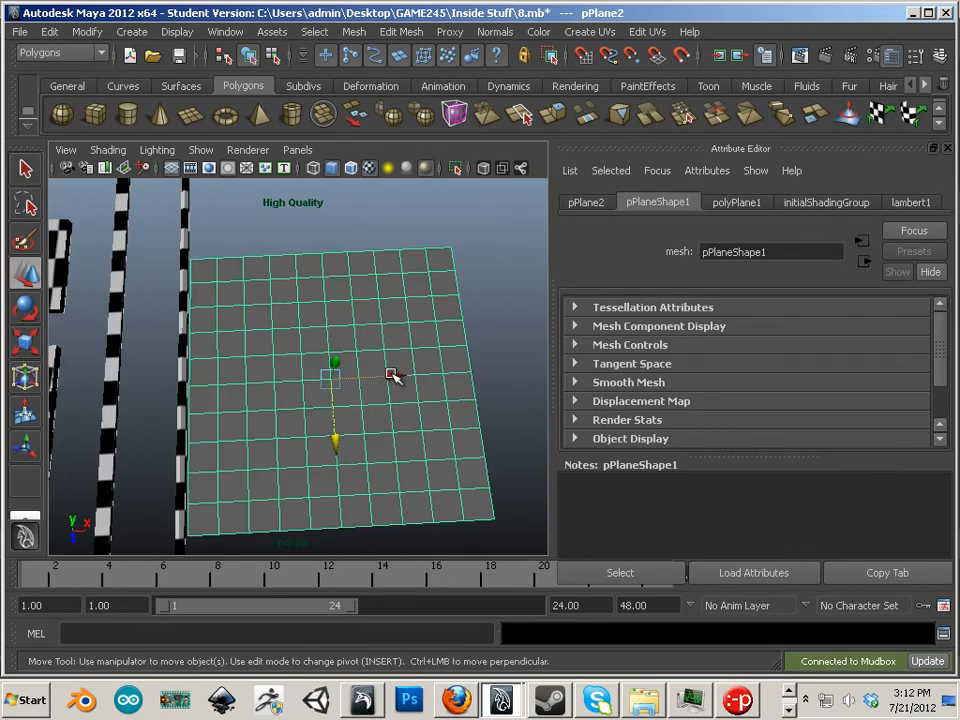
{"action": "left_click_drag", "start_coordinate": [392, 377], "coordinate": [441, 377]}
{"action": "middle_click_drag", "start_coordinate": [441, 377], "coordinate": [292, 352], "text": "alt"}
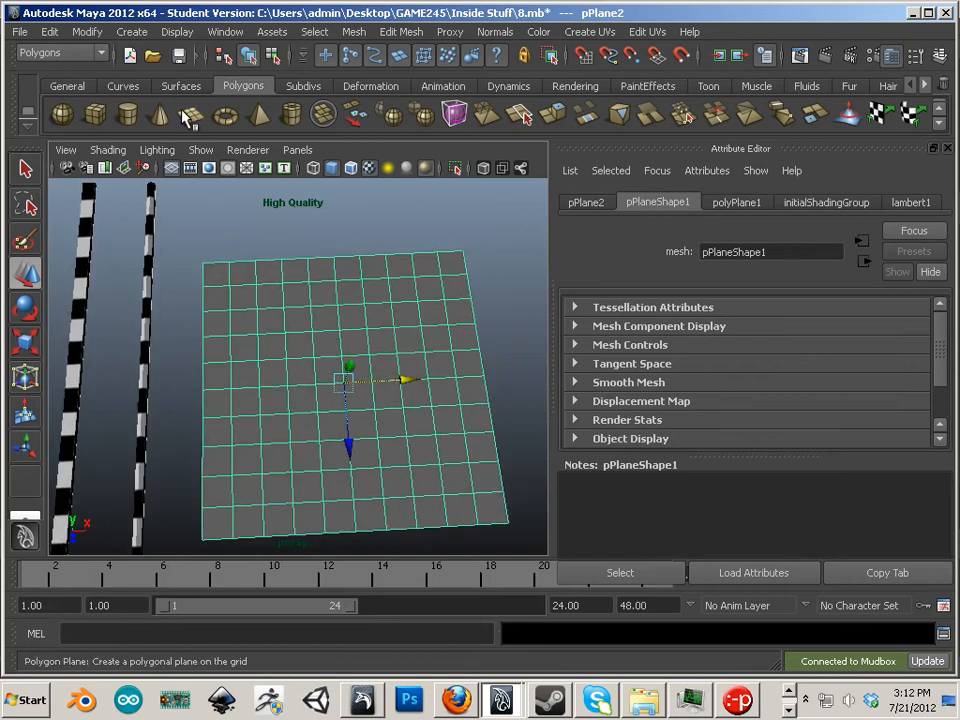
Send the selected plane to Mudbox as a new scene and switch to Mudbox
{"action": "left_click", "coordinate": [19, 31]}
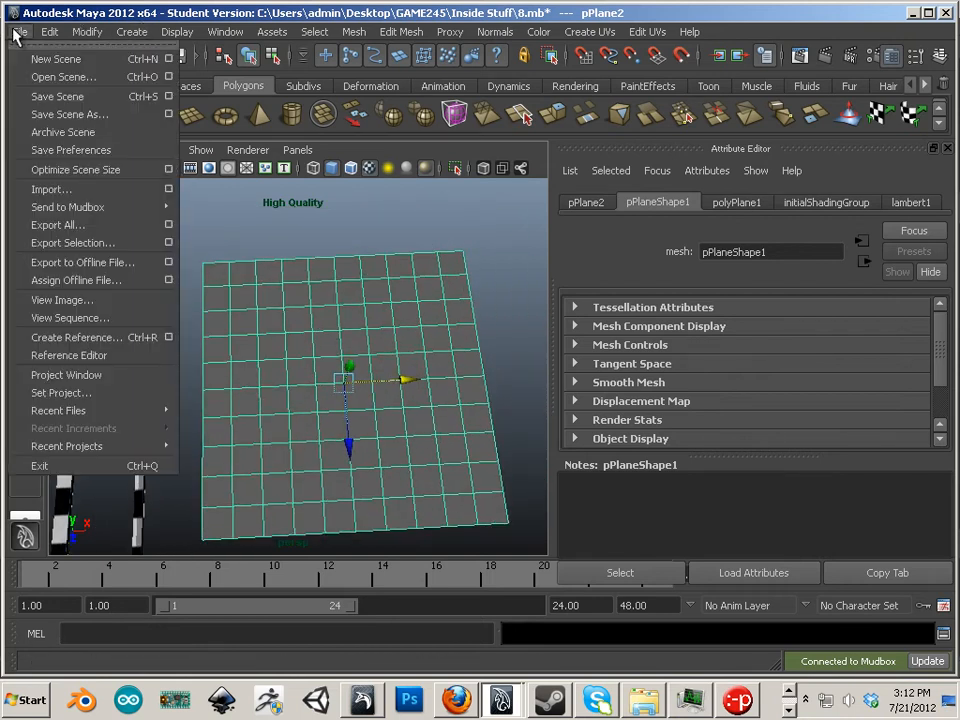
{"action": "mouse_move", "coordinate": [90, 205]}
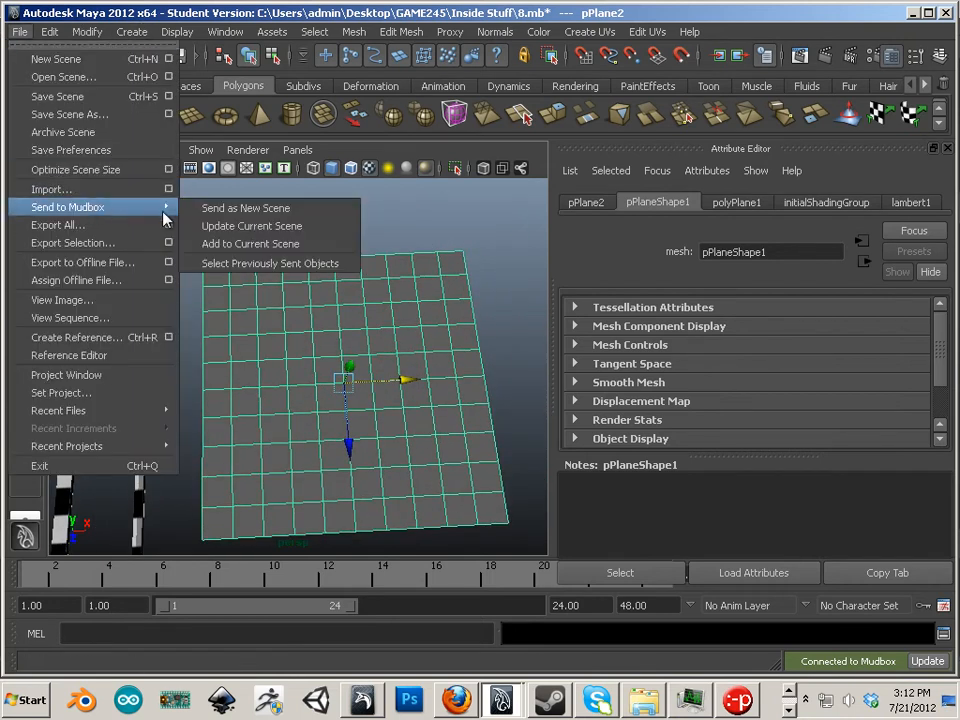
{"action": "left_click", "coordinate": [222, 208]}
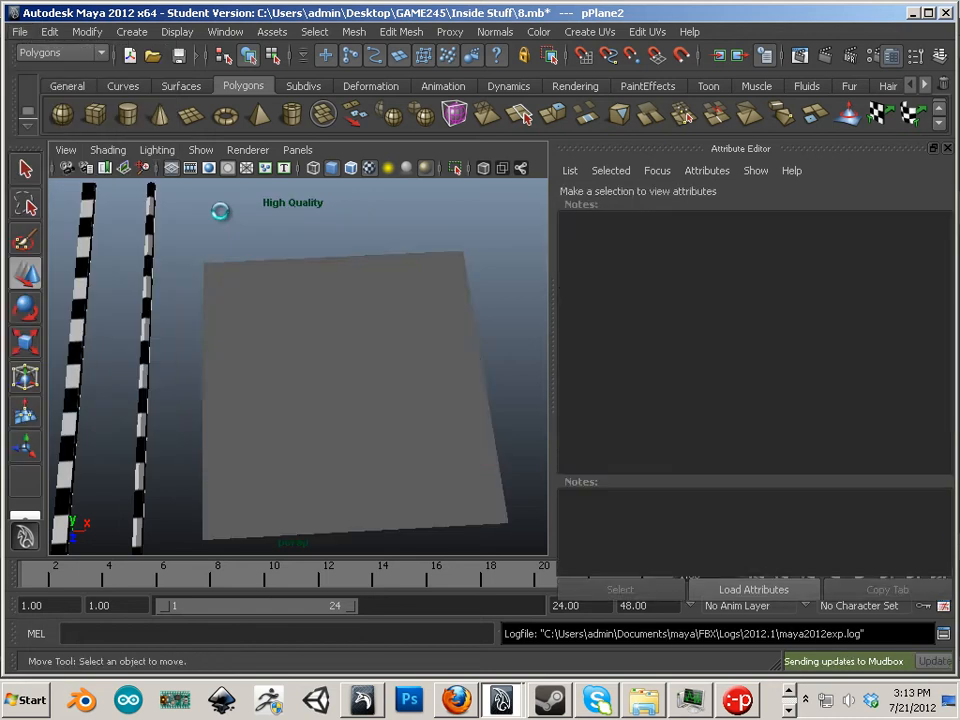
{"action": "left_click", "coordinate": [496, 371]}
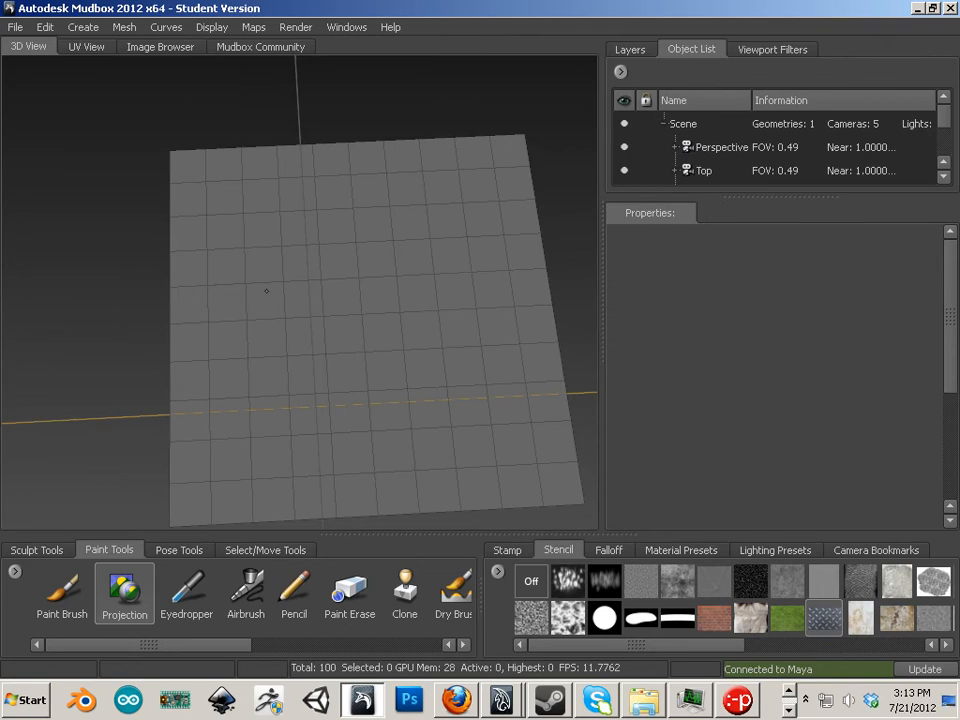
Compare the Projection and Paint Brush tools, ending with Paint Brush as the active paint tool
{"action": "left_click", "coordinate": [92, 604]}
{"action": "left_click", "coordinate": [108, 600]}
{"action": "left_click", "coordinate": [77, 593]}
{"action": "left_click", "coordinate": [108, 592]}
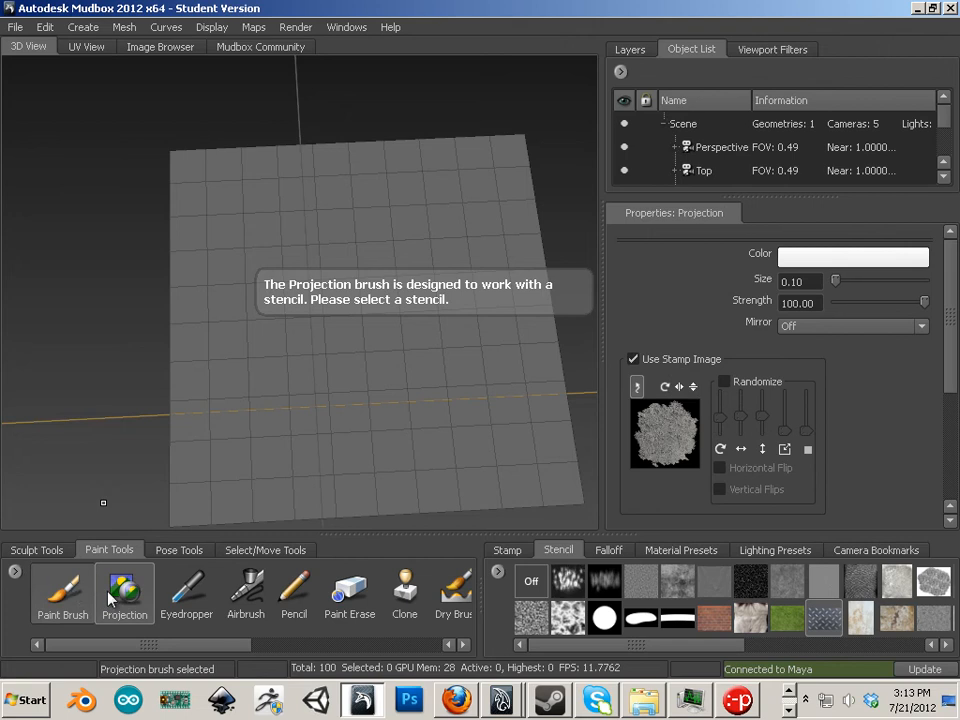
{"action": "left_click", "coordinate": [72, 591]}
{"action": "left_click", "coordinate": [107, 591]}
{"action": "left_click", "coordinate": [65, 596]}
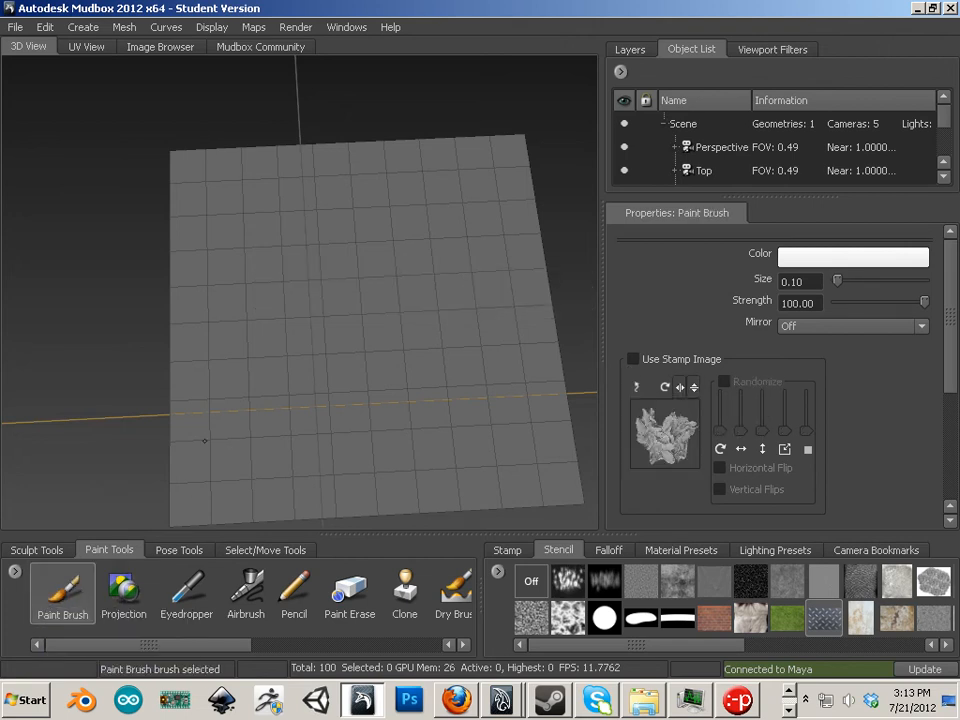
Create Paint Layer 1 for the plane at size 2048, as Targa [8 bit, RGBA], in the Diffuse channel
{"action": "left_click", "coordinate": [313, 345]}
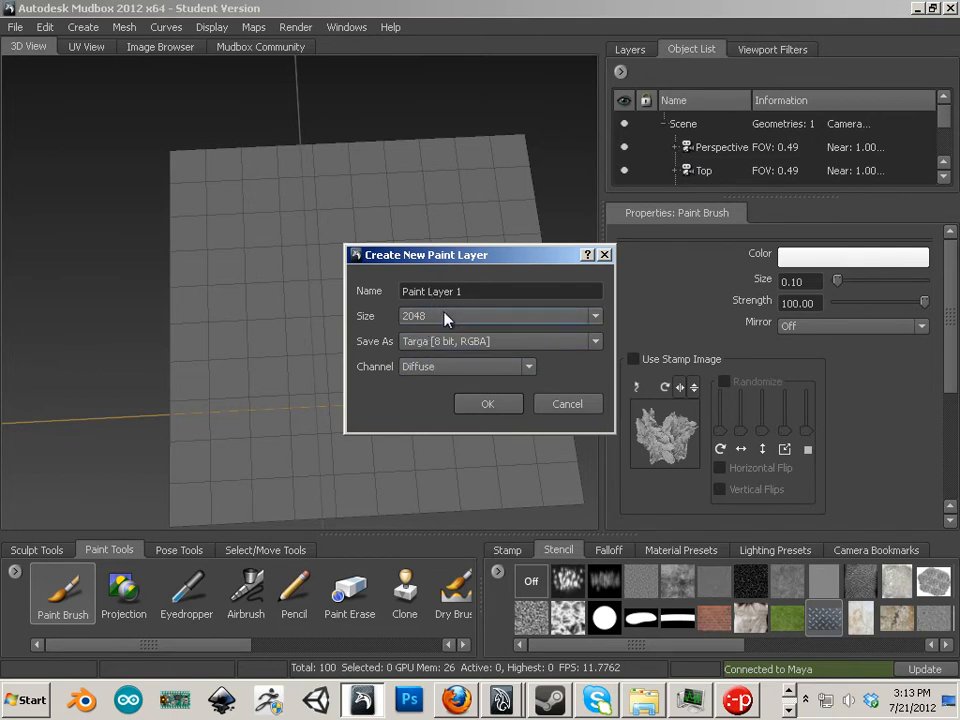
{"action": "left_click", "coordinate": [425, 368]}
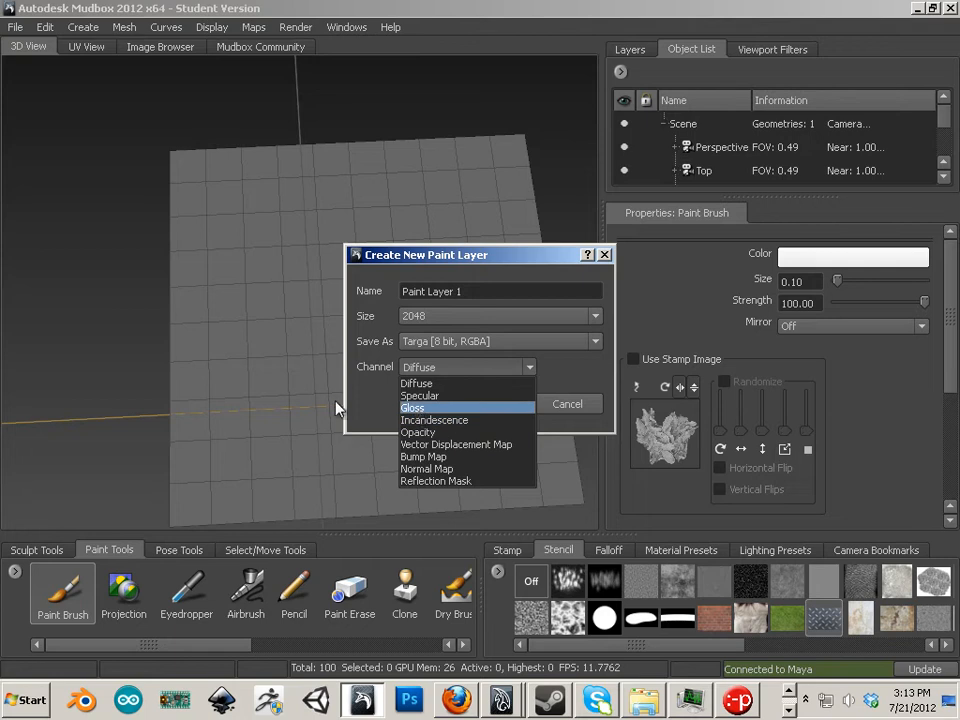
{"action": "left_click", "coordinate": [425, 385]}
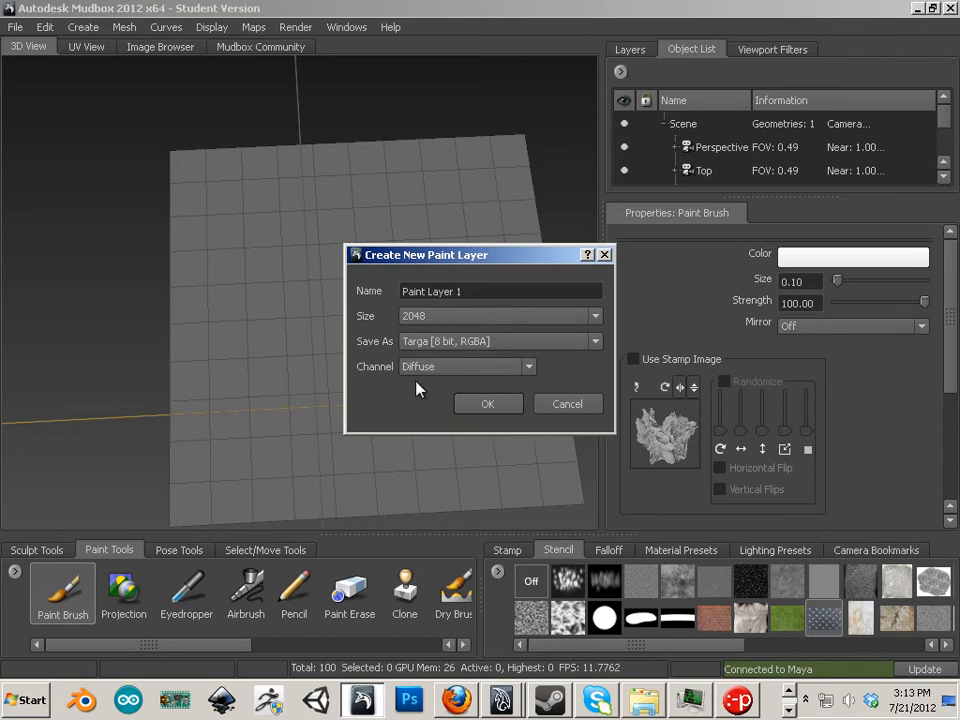
{"action": "mouse_move", "coordinate": [437, 372]}
{"action": "left_click", "coordinate": [484, 403]}
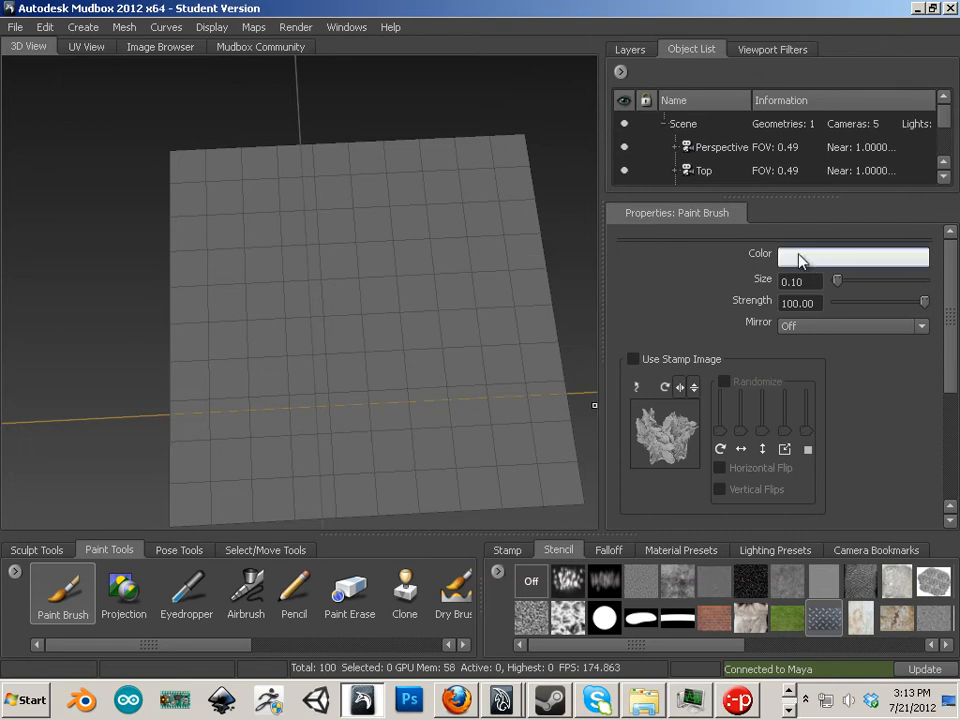
Cover the whole plane with the pale green twiggy plant stamp, using a brush size of about 39.73
{"action": "left_click", "coordinate": [507, 550]}
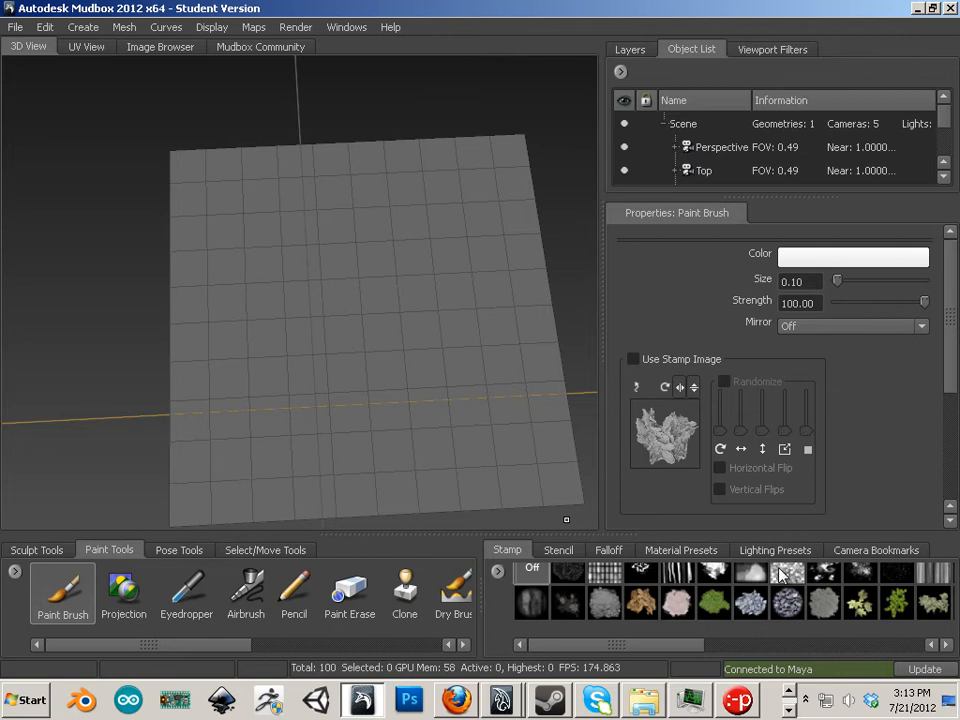
{"action": "left_click", "coordinate": [934, 608]}
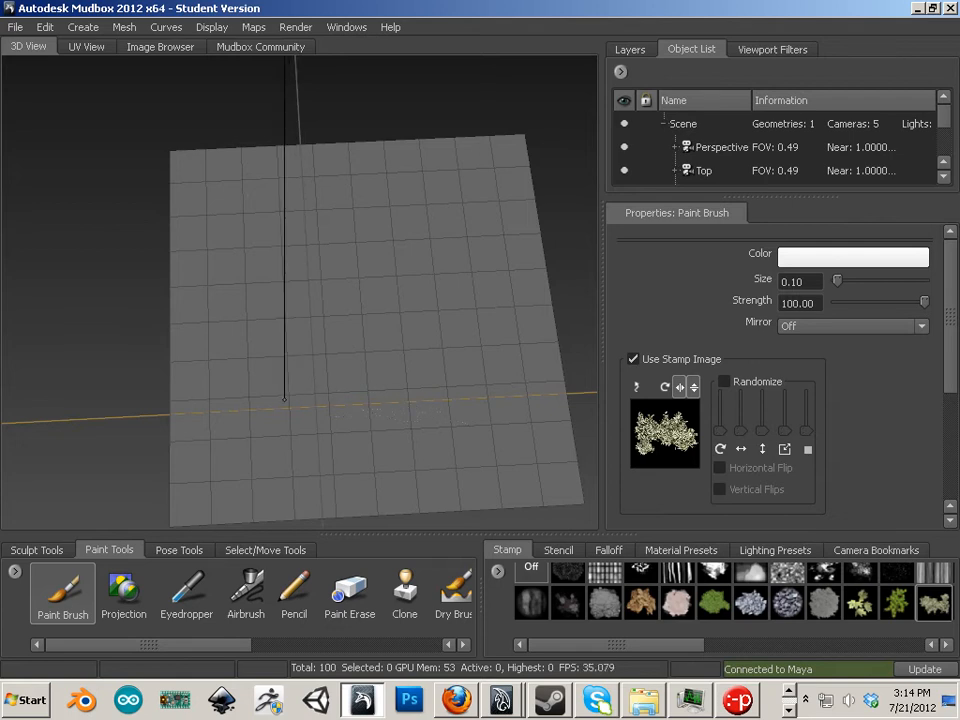
{"action": "left_click_drag", "start_coordinate": [284, 399], "coordinate": [520, 402]}
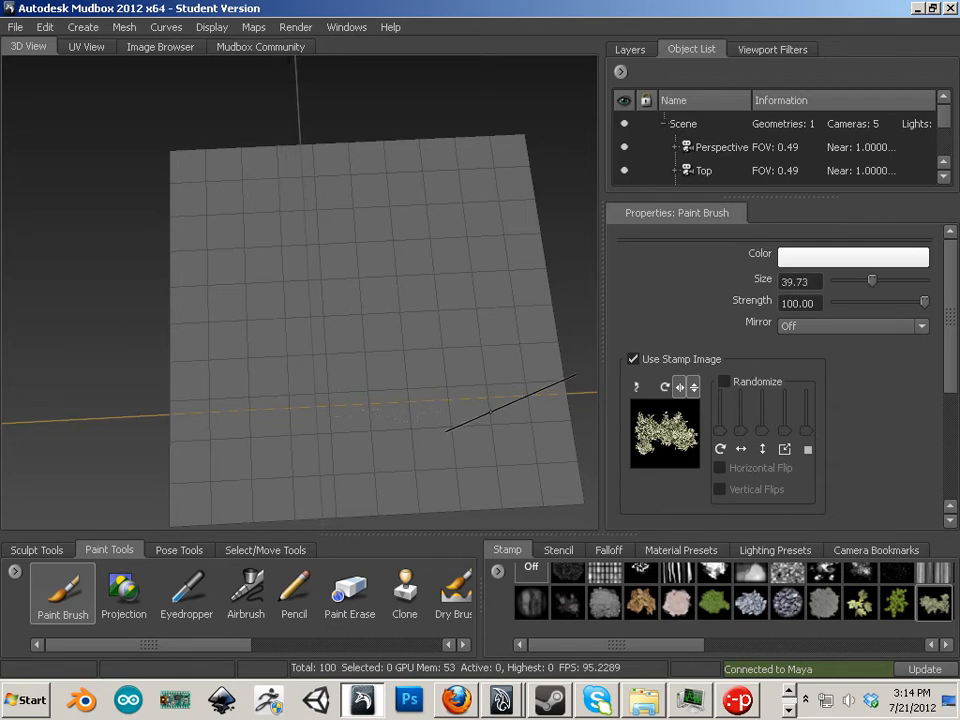
{"action": "left_click", "coordinate": [435, 404]}
{"action": "left_click", "coordinate": [400, 452]}
{"action": "left_click", "coordinate": [458, 488]}
{"action": "left_click", "coordinate": [214, 413]}
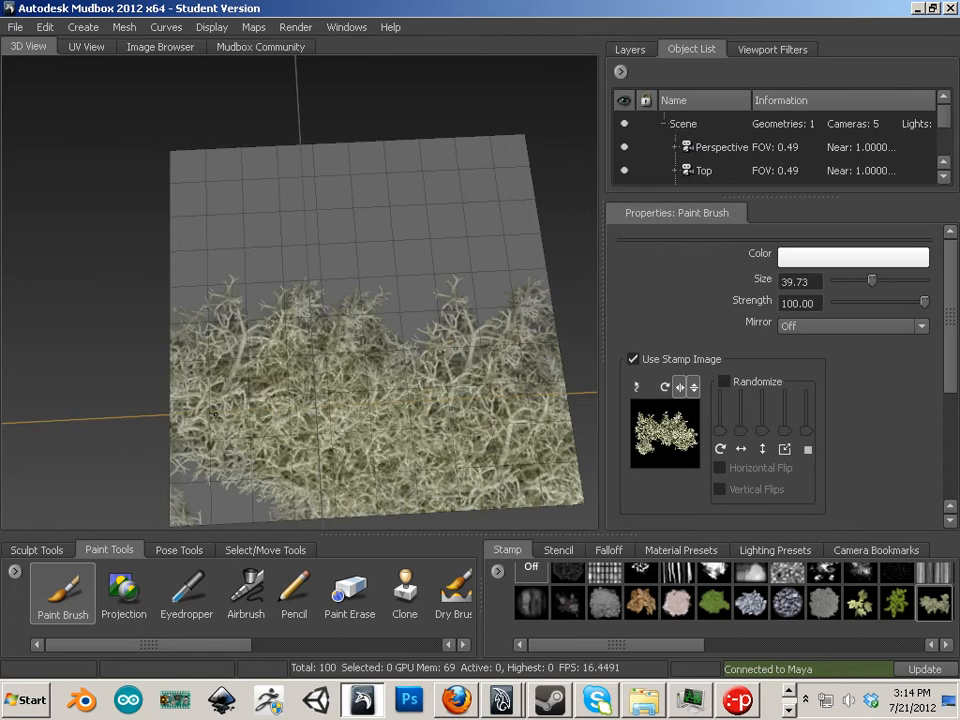
{"action": "left_click", "coordinate": [224, 322]}
{"action": "left_click", "coordinate": [262, 285]}
{"action": "left_click", "coordinate": [301, 212]}
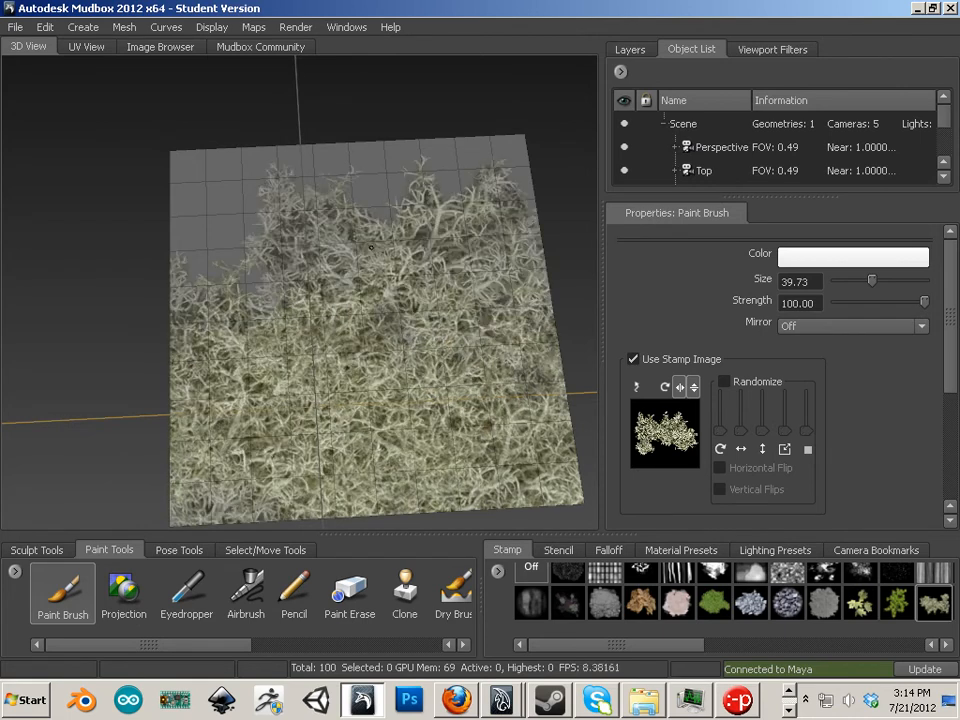
{"action": "left_click", "coordinate": [212, 200]}
{"action": "left_click", "coordinate": [290, 175]}
{"action": "left_click", "coordinate": [330, 160]}
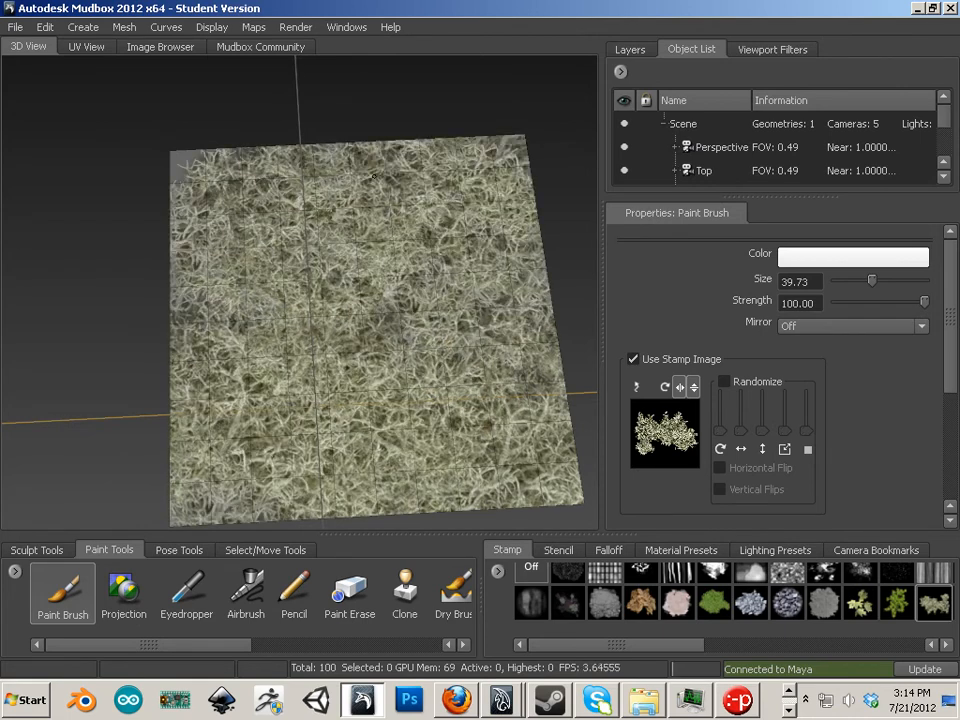
{"action": "left_click", "coordinate": [245, 165]}
{"action": "left_click", "coordinate": [205, 185]}
{"action": "left_click", "coordinate": [285, 430]}
{"action": "left_click", "coordinate": [415, 441]}
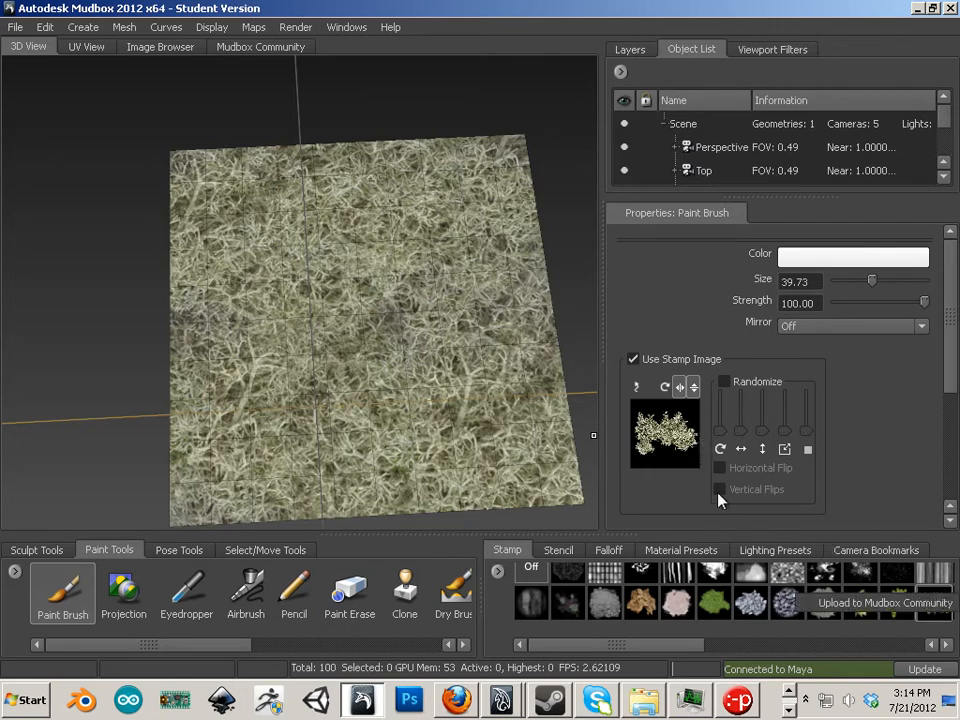
Paint the brown dry-leaf stamp over the lower and middle parts of the plane
{"action": "left_click", "coordinate": [640, 603]}
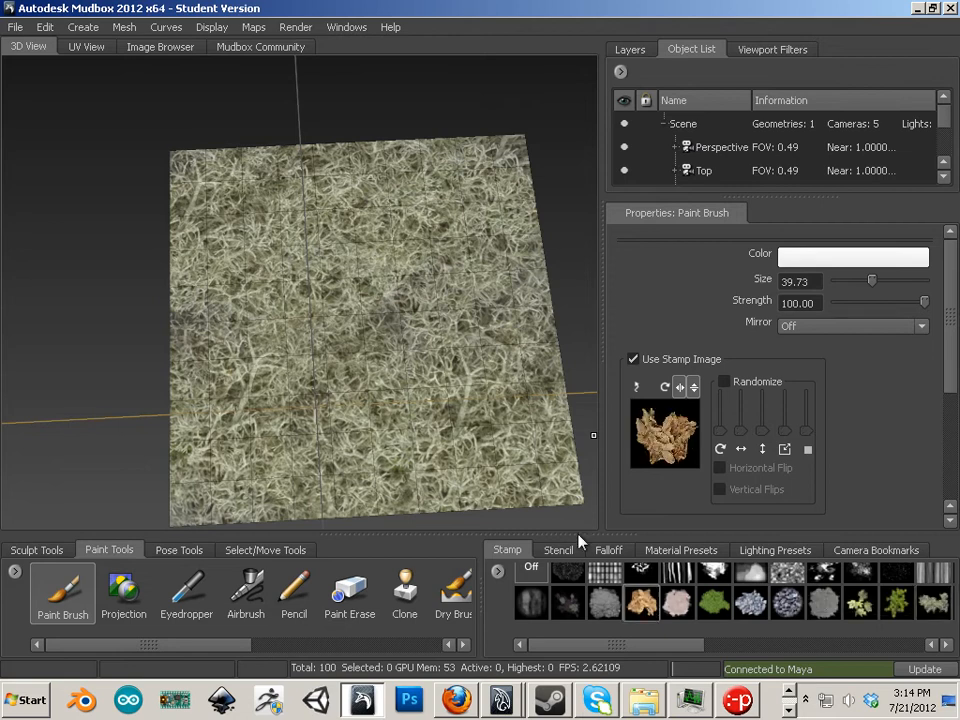
{"action": "mouse_move", "coordinate": [295, 270]}
{"action": "left_mouse_down"}
{"action": "mouse_move", "coordinate": [410, 386]}
{"action": "mouse_move", "coordinate": [200, 280]}
{"action": "mouse_move", "coordinate": [215, 451]}
{"action": "left_mouse_up"}
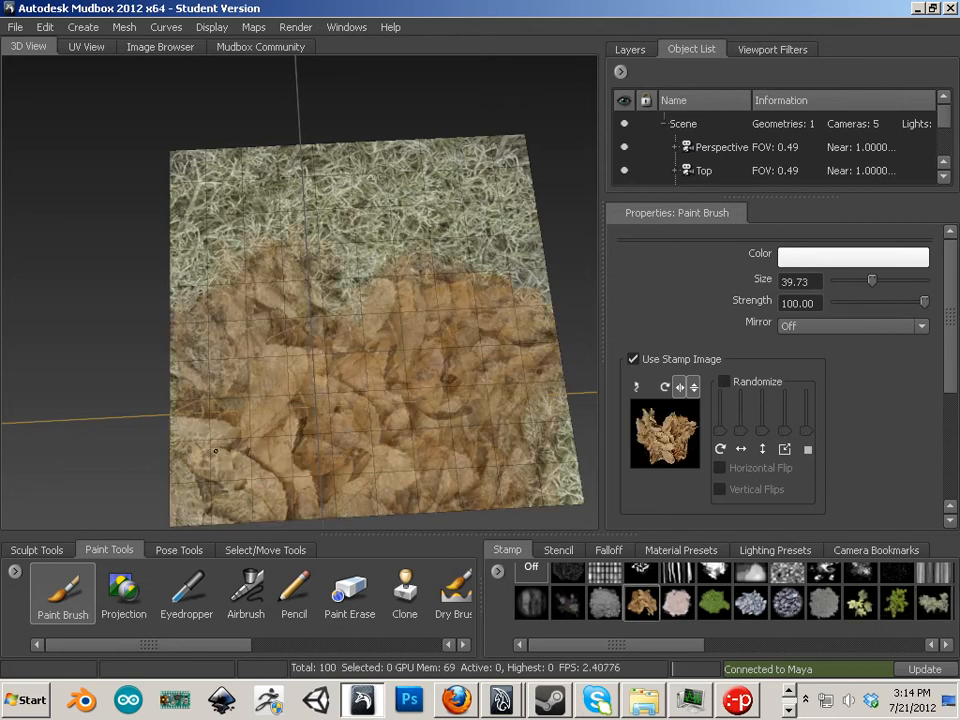
{"action": "mouse_move", "coordinate": [302, 390]}
{"action": "left_mouse_down"}
{"action": "mouse_move", "coordinate": [260, 240]}
{"action": "mouse_move", "coordinate": [400, 250]}
{"action": "mouse_move", "coordinate": [420, 360]}
{"action": "left_mouse_up"}
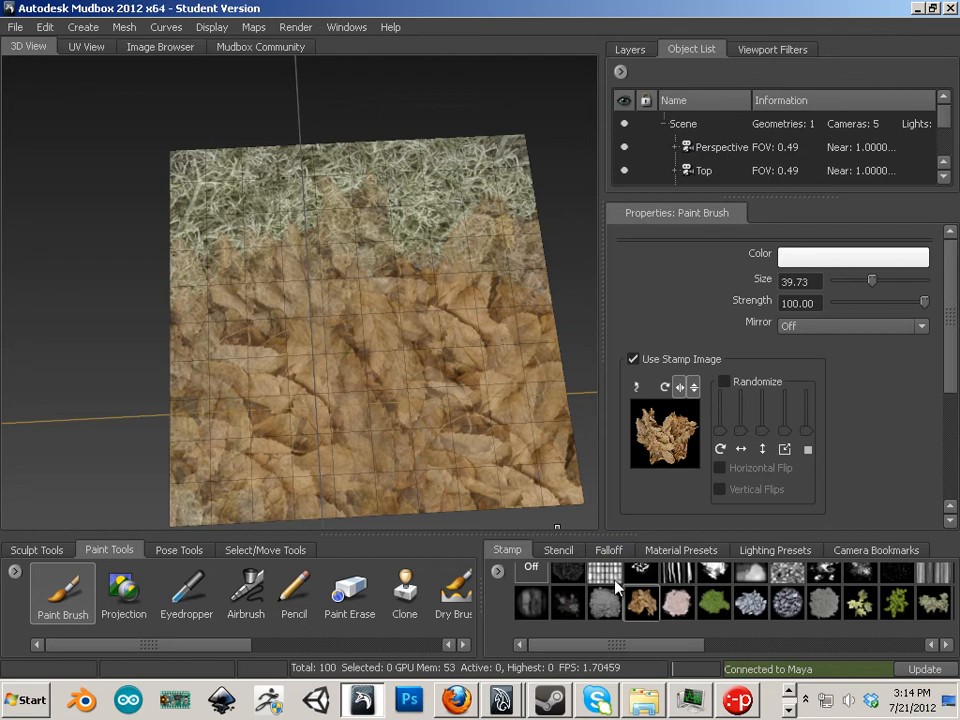
Paint white over most of the plane with the grayscale cloudy noise stamp
{"action": "left_click", "coordinate": [787, 574]}
{"action": "left_click_drag", "start_coordinate": [410, 335], "coordinate": [476, 443]}
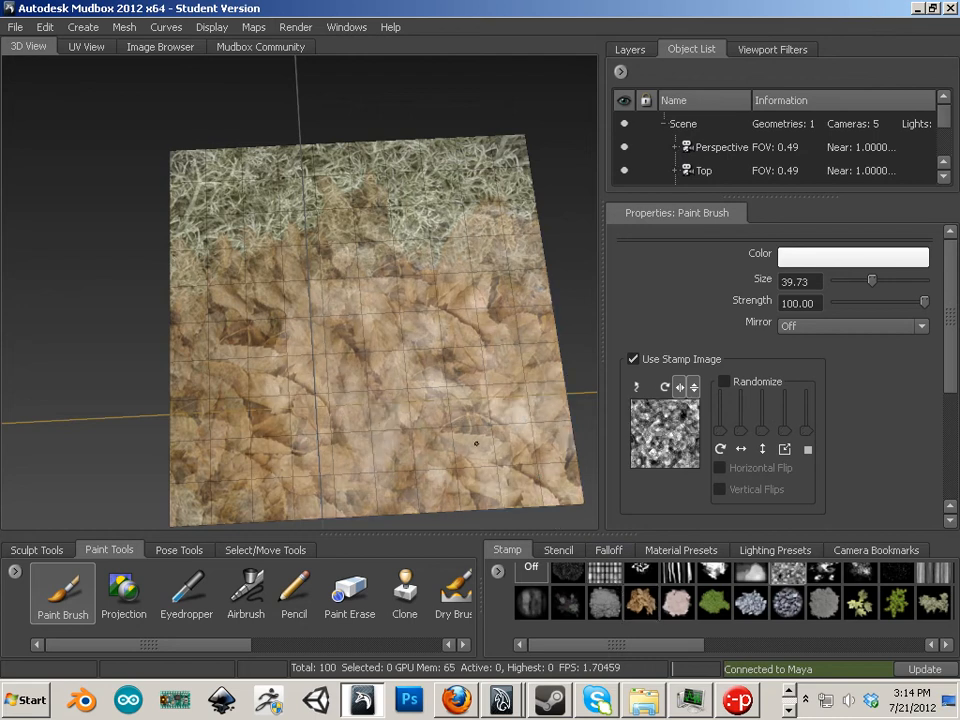
{"action": "mouse_move", "coordinate": [443, 392]}
{"action": "left_mouse_down"}
{"action": "mouse_move", "coordinate": [501, 407]}
{"action": "mouse_move", "coordinate": [467, 229]}
{"action": "left_mouse_up"}
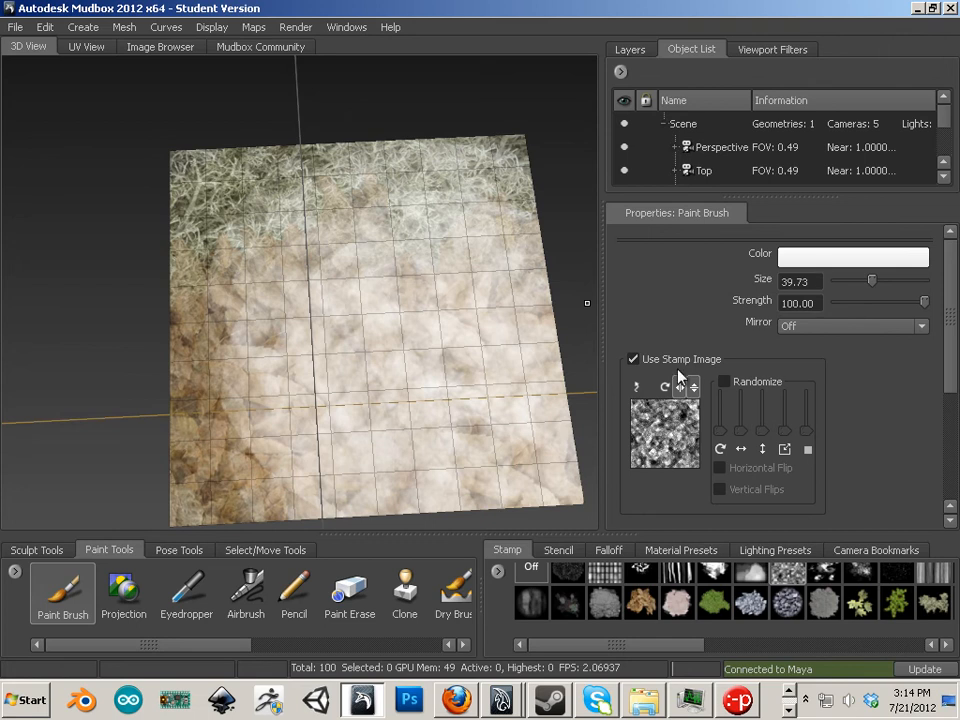
{"action": "mouse_move", "coordinate": [496, 224]}
{"action": "left_mouse_down"}
{"action": "mouse_move", "coordinate": [272, 250]}
{"action": "mouse_move", "coordinate": [228, 468]}
{"action": "mouse_move", "coordinate": [360, 385]}
{"action": "left_mouse_up"}
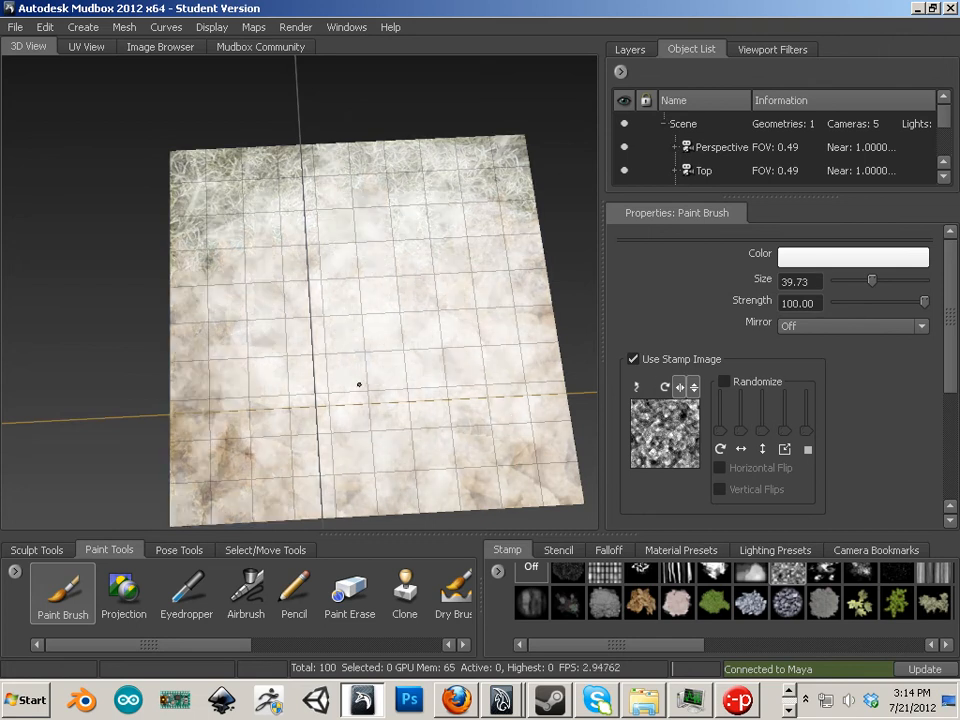
Set the Paint Brush color to pure blue and paint over the plane with the cloudy noise stamp
{"action": "left_click", "coordinate": [783, 258]}
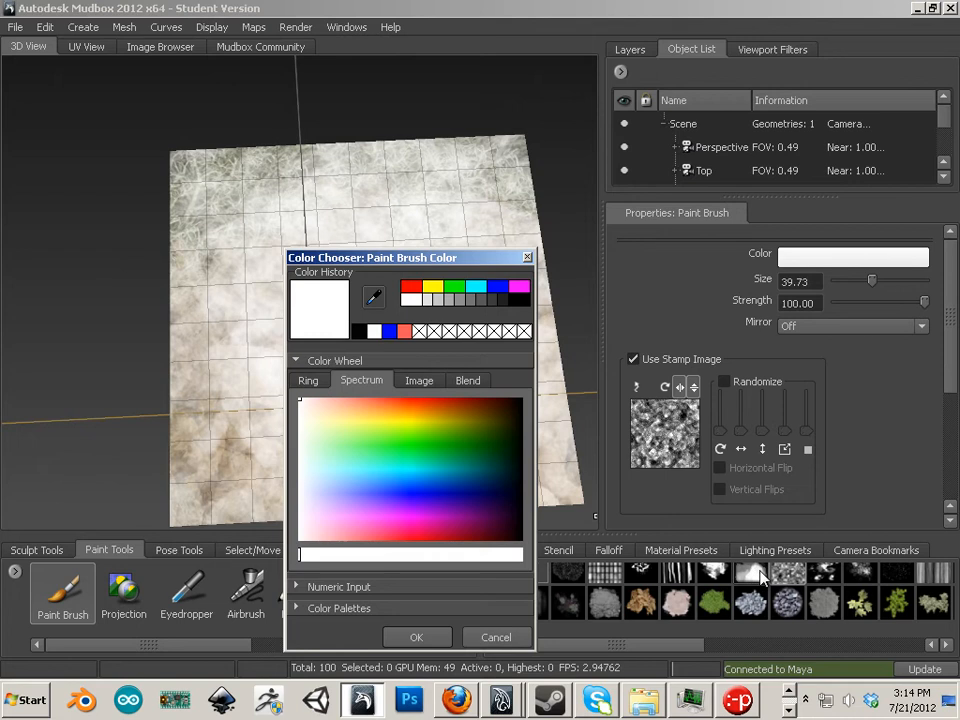
{"action": "left_click_drag", "start_coordinate": [427, 491], "coordinate": [435, 493]}
{"action": "left_click", "coordinate": [435, 476]}
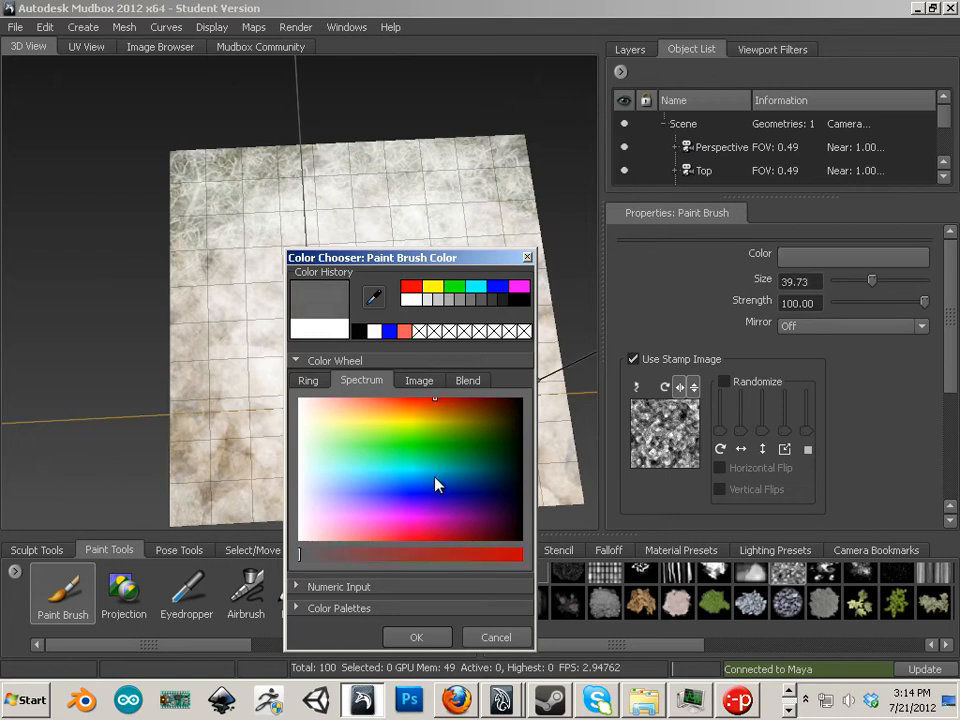
{"action": "left_click", "coordinate": [427, 485]}
{"action": "left_click", "coordinate": [495, 289]}
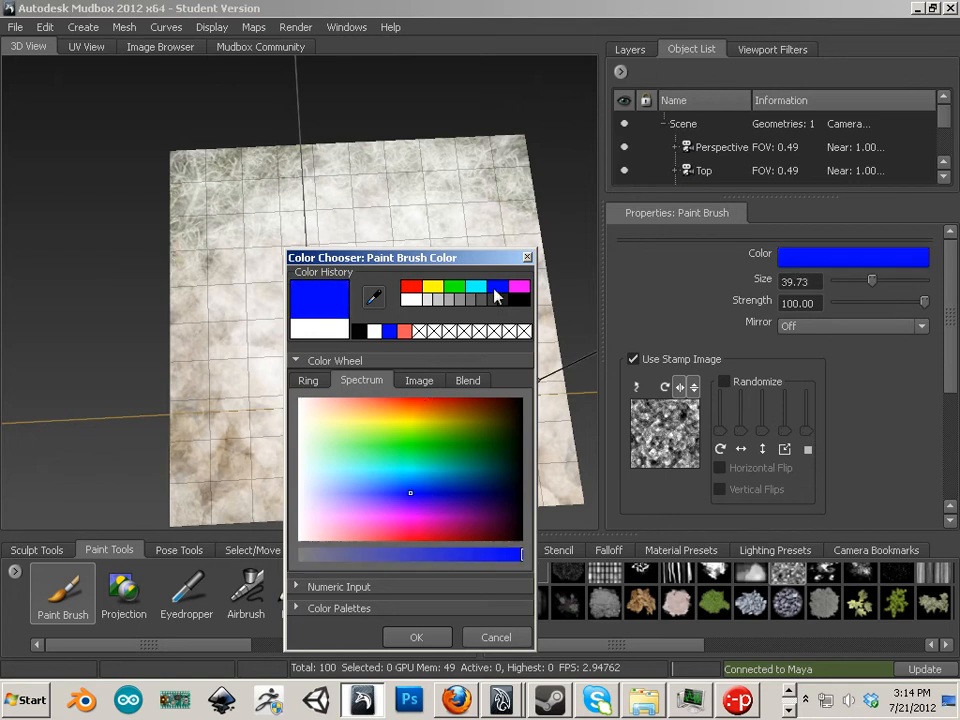
{"action": "left_click", "coordinate": [431, 633]}
{"action": "mouse_move", "coordinate": [400, 440]}
{"action": "left_mouse_down"}
{"action": "mouse_move", "coordinate": [423, 352]}
{"action": "mouse_move", "coordinate": [415, 209]}
{"action": "left_mouse_up"}
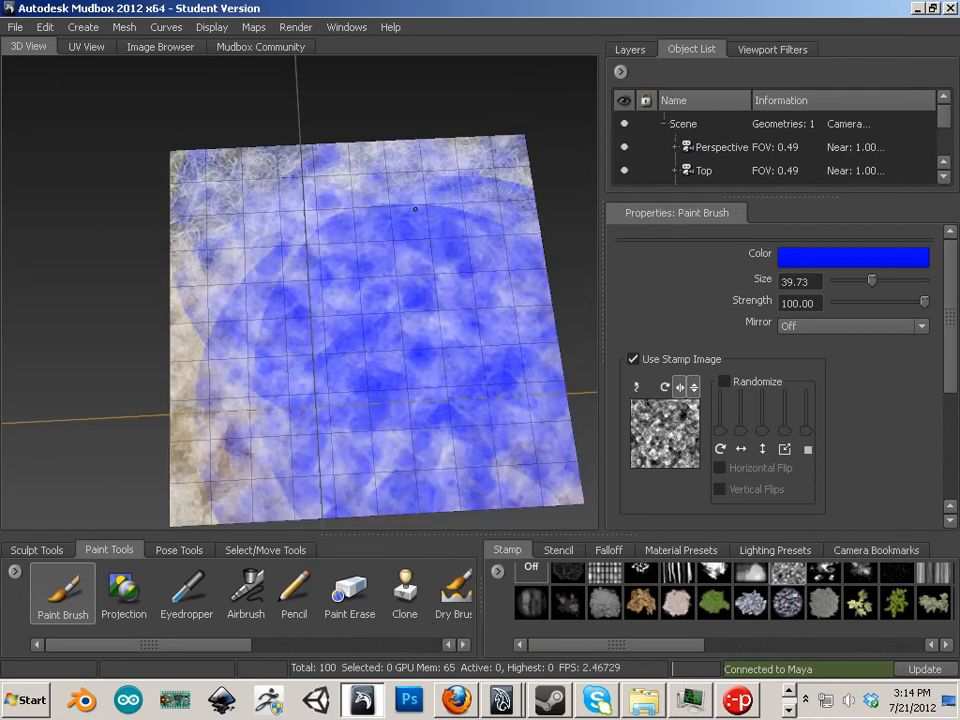
{"action": "mouse_move", "coordinate": [514, 230]}
{"action": "left_mouse_down"}
{"action": "mouse_move", "coordinate": [330, 195]}
{"action": "mouse_move", "coordinate": [265, 290]}
{"action": "mouse_move", "coordinate": [226, 322]}
{"action": "mouse_move", "coordinate": [200, 270]}
{"action": "mouse_move", "coordinate": [190, 170]}
{"action": "mouse_move", "coordinate": [230, 200]}
{"action": "mouse_move", "coordinate": [187, 396]}
{"action": "left_mouse_up"}
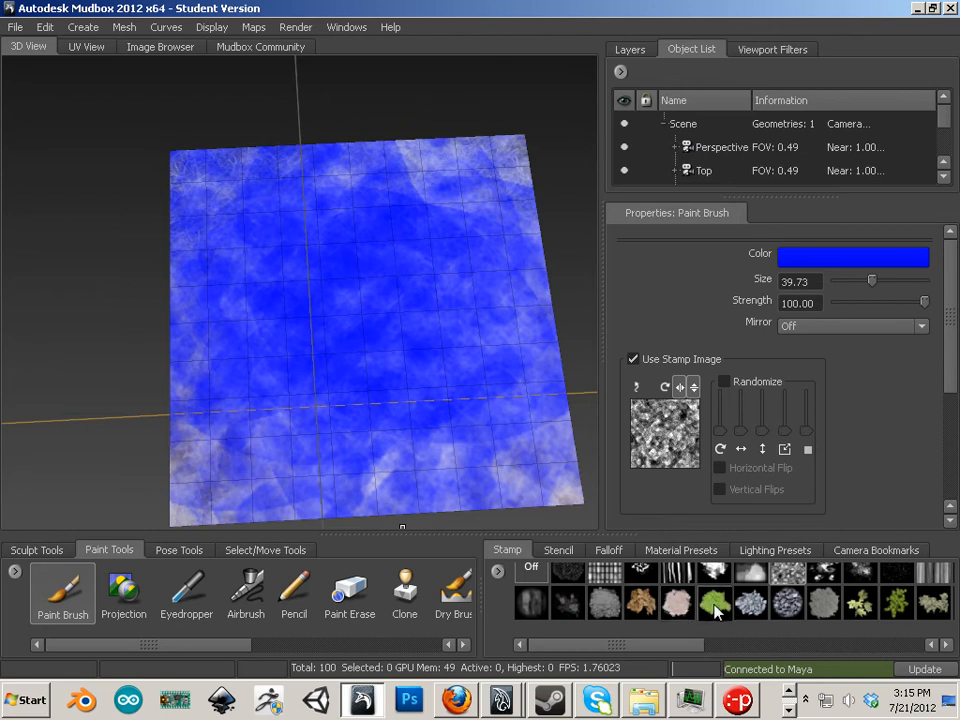
Cover the entire plane with the bright green foliage stamp while keeping the blue brush color
{"action": "left_click", "coordinate": [713, 603]}
{"action": "mouse_move", "coordinate": [500, 298]}
{"action": "left_mouse_down"}
{"action": "mouse_move", "coordinate": [411, 380]}
{"action": "mouse_move", "coordinate": [285, 388]}
{"action": "mouse_move", "coordinate": [395, 240]}
{"action": "mouse_move", "coordinate": [484, 208]}
{"action": "left_mouse_up"}
{"action": "mouse_move", "coordinate": [413, 185]}
{"action": "left_mouse_down"}
{"action": "mouse_move", "coordinate": [225, 150]}
{"action": "mouse_move", "coordinate": [370, 155]}
{"action": "mouse_move", "coordinate": [170, 220]}
{"action": "mouse_move", "coordinate": [177, 508]}
{"action": "left_mouse_up"}
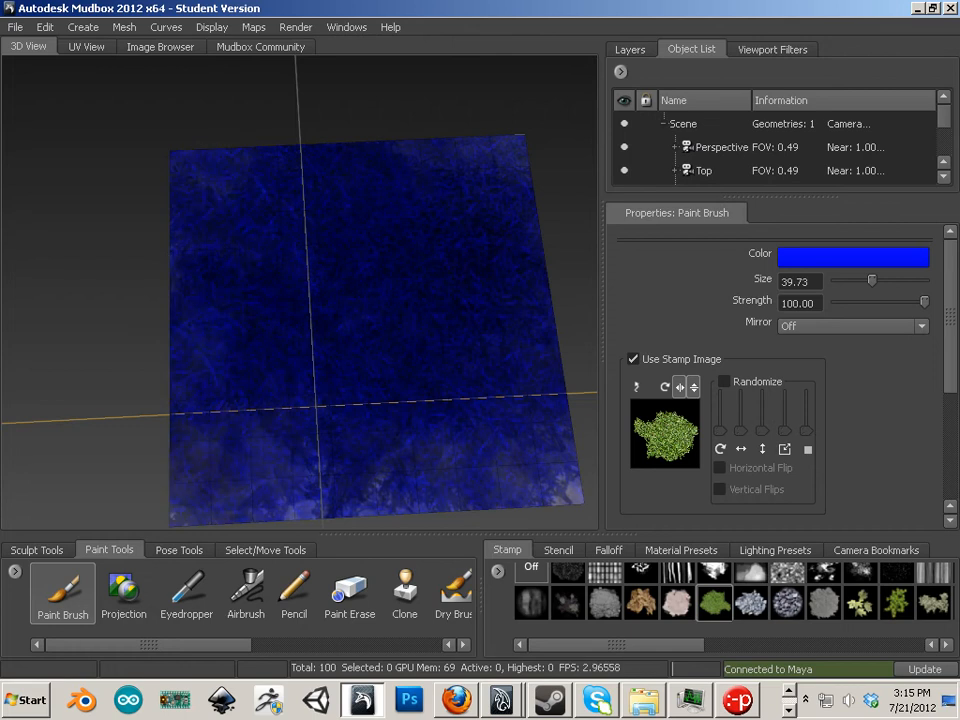
{"action": "mouse_move", "coordinate": [590, 500]}
{"action": "left_mouse_down"}
{"action": "mouse_move", "coordinate": [318, 475]}
{"action": "mouse_move", "coordinate": [274, 490]}
{"action": "left_mouse_up"}
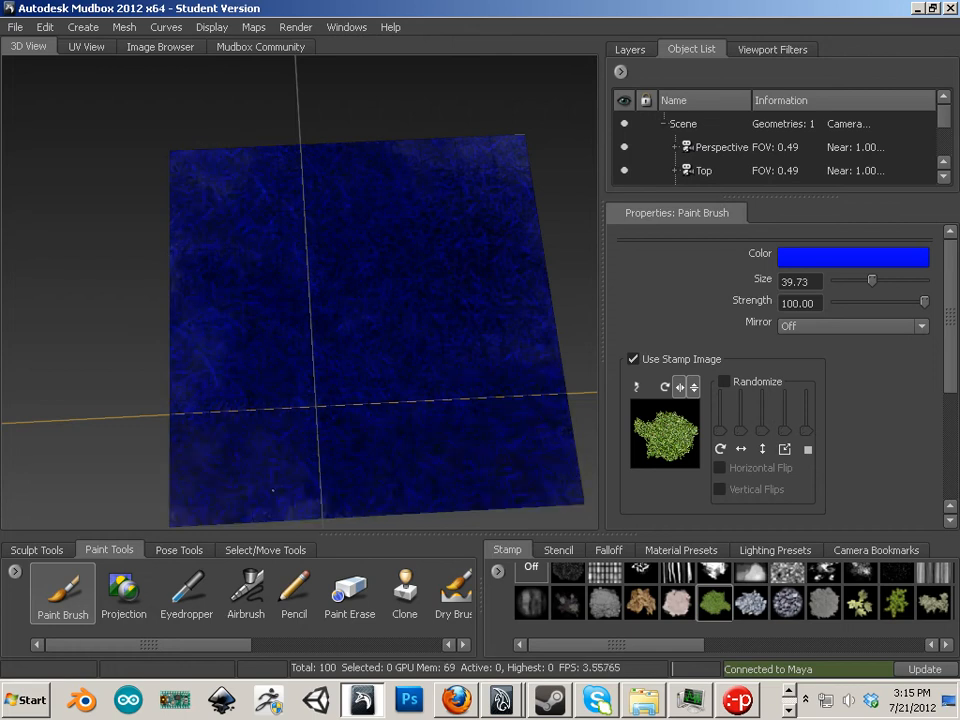
Set the Paint Brush color to white and cover the entire plane with the green foliage stamp
{"action": "left_click", "coordinate": [862, 263]}
{"action": "left_click", "coordinate": [414, 319]}
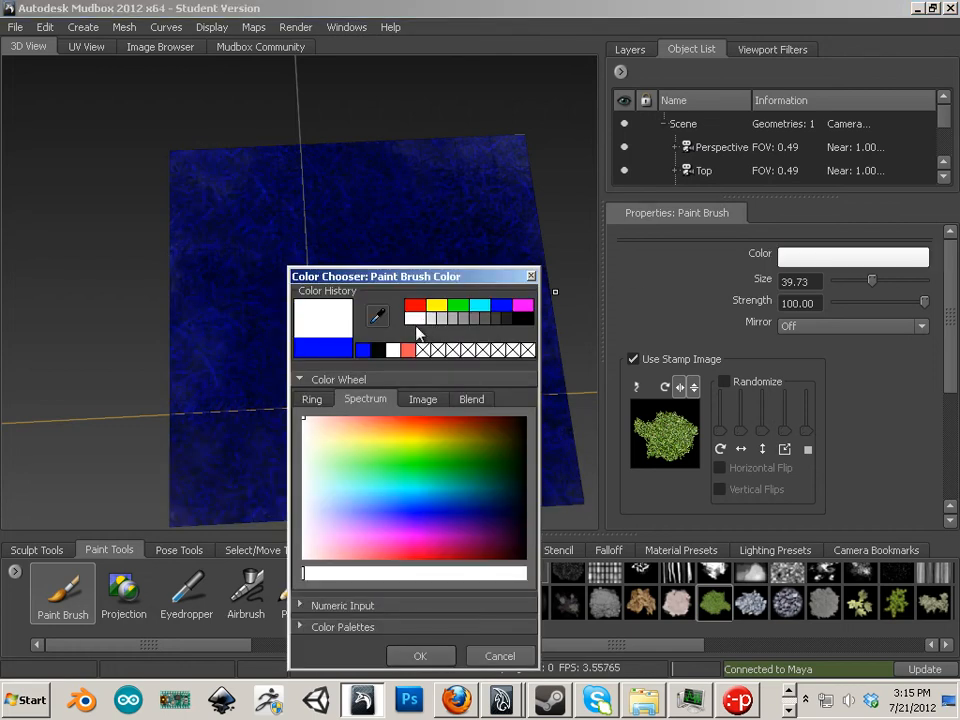
{"action": "left_click", "coordinate": [420, 656]}
{"action": "left_click", "coordinate": [385, 400]}
{"action": "mouse_move", "coordinate": [508, 469]}
{"action": "left_mouse_down"}
{"action": "mouse_move", "coordinate": [520, 292]}
{"action": "mouse_move", "coordinate": [350, 205]}
{"action": "mouse_move", "coordinate": [516, 275]}
{"action": "mouse_move", "coordinate": [220, 282]}
{"action": "mouse_move", "coordinate": [170, 200]}
{"action": "mouse_move", "coordinate": [180, 340]}
{"action": "mouse_move", "coordinate": [207, 355]}
{"action": "mouse_move", "coordinate": [194, 384]}
{"action": "mouse_move", "coordinate": [528, 462]}
{"action": "mouse_move", "coordinate": [500, 300]}
{"action": "mouse_move", "coordinate": [503, 136]}
{"action": "mouse_move", "coordinate": [502, 177]}
{"action": "mouse_move", "coordinate": [275, 210]}
{"action": "mouse_move", "coordinate": [192, 263]}
{"action": "mouse_move", "coordinate": [380, 345]}
{"action": "mouse_move", "coordinate": [260, 466]}
{"action": "mouse_move", "coordinate": [481, 504]}
{"action": "left_mouse_up"}
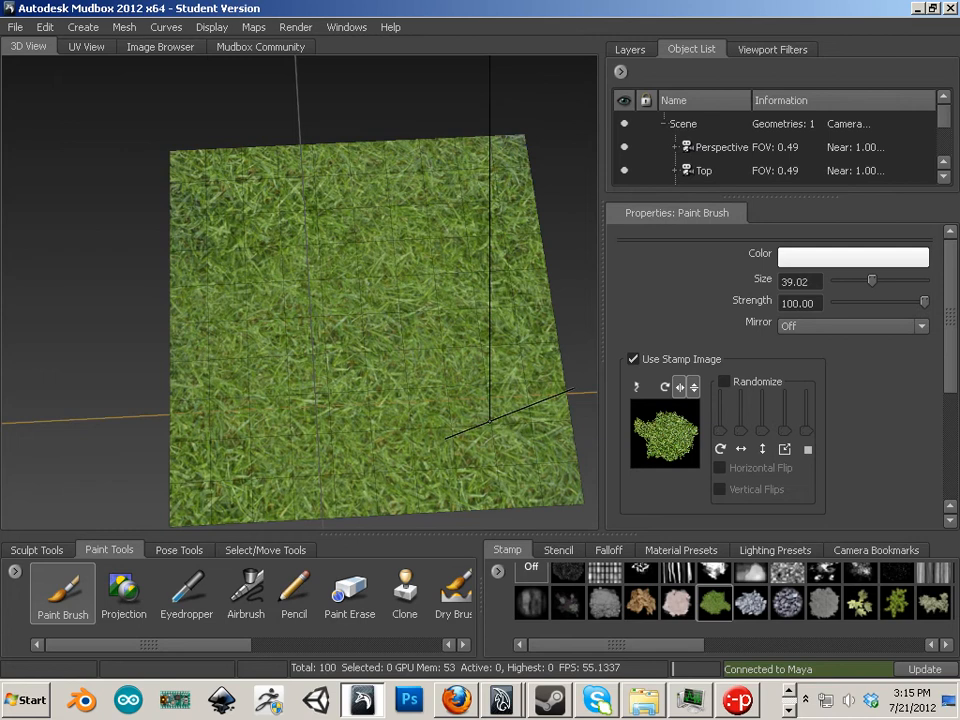
Repaint the whole plane with finer grass using the foliage stamp at brush size 15.85, and again at 6.35
{"action": "left_click_drag", "start_coordinate": [490, 420], "coordinate": [455, 420]}
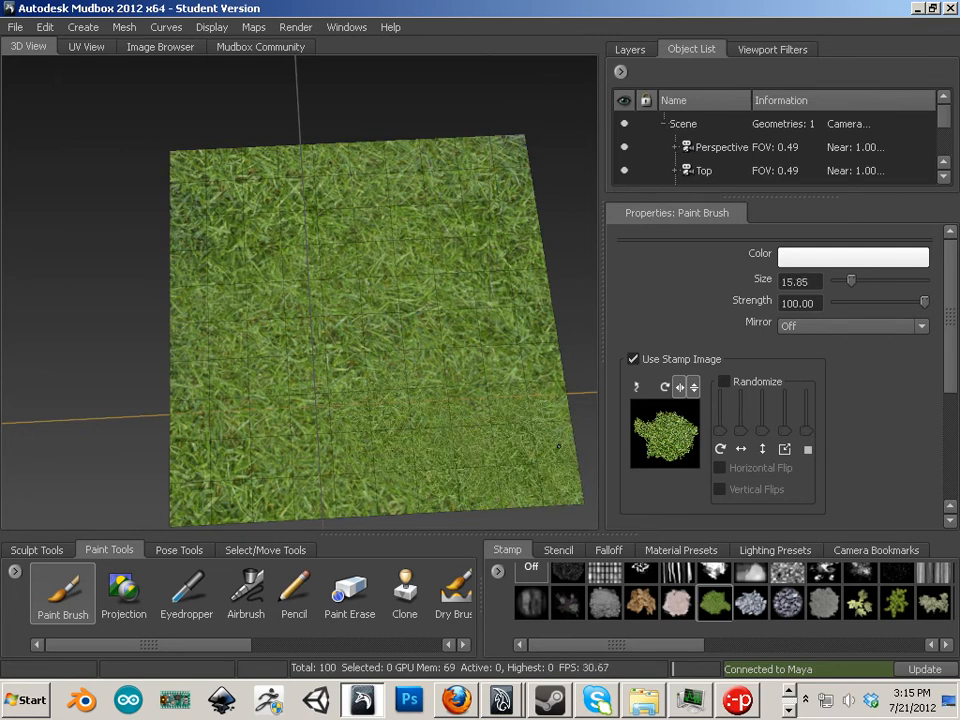
{"action": "mouse_move", "coordinate": [532, 390]}
{"action": "left_mouse_down"}
{"action": "mouse_move", "coordinate": [480, 205]}
{"action": "mouse_move", "coordinate": [551, 144]}
{"action": "mouse_move", "coordinate": [323, 270]}
{"action": "mouse_move", "coordinate": [247, 278]}
{"action": "mouse_move", "coordinate": [166, 230]}
{"action": "mouse_move", "coordinate": [145, 365]}
{"action": "mouse_move", "coordinate": [250, 375]}
{"action": "mouse_move", "coordinate": [355, 310]}
{"action": "mouse_move", "coordinate": [415, 360]}
{"action": "mouse_move", "coordinate": [286, 311]}
{"action": "mouse_move", "coordinate": [422, 430]}
{"action": "left_mouse_up"}
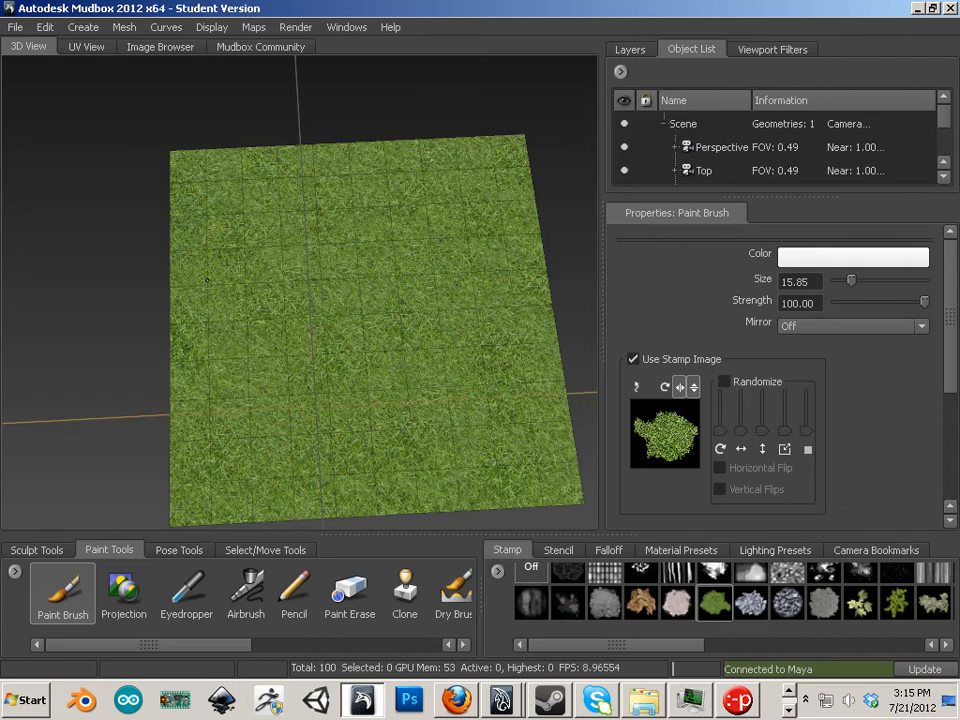
{"action": "mouse_move", "coordinate": [207, 281]}
{"action": "left_mouse_down"}
{"action": "mouse_move", "coordinate": [197, 468]}
{"action": "mouse_move", "coordinate": [482, 483]}
{"action": "mouse_move", "coordinate": [520, 142]}
{"action": "mouse_move", "coordinate": [502, 202]}
{"action": "mouse_move", "coordinate": [212, 208]}
{"action": "mouse_move", "coordinate": [270, 445]}
{"action": "mouse_move", "coordinate": [355, 395]}
{"action": "mouse_move", "coordinate": [505, 484]}
{"action": "mouse_move", "coordinate": [391, 348]}
{"action": "mouse_move", "coordinate": [365, 130]}
{"action": "mouse_move", "coordinate": [270, 132]}
{"action": "mouse_move", "coordinate": [367, 415]}
{"action": "mouse_move", "coordinate": [380, 285]}
{"action": "mouse_move", "coordinate": [190, 213]}
{"action": "mouse_move", "coordinate": [248, 364]}
{"action": "mouse_move", "coordinate": [212, 470]}
{"action": "left_mouse_up"}
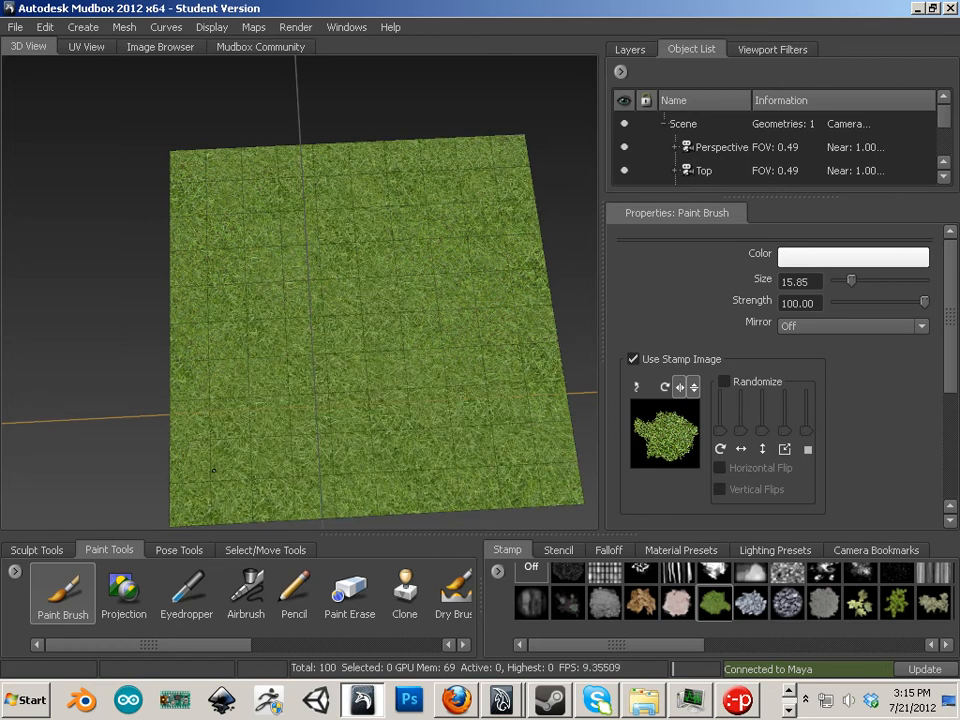
{"action": "mouse_move", "coordinate": [321, 381]}
{"action": "left_mouse_down"}
{"action": "mouse_move", "coordinate": [455, 325]}
{"action": "mouse_move", "coordinate": [441, 324]}
{"action": "left_mouse_up"}
{"action": "key", "text": "b"}
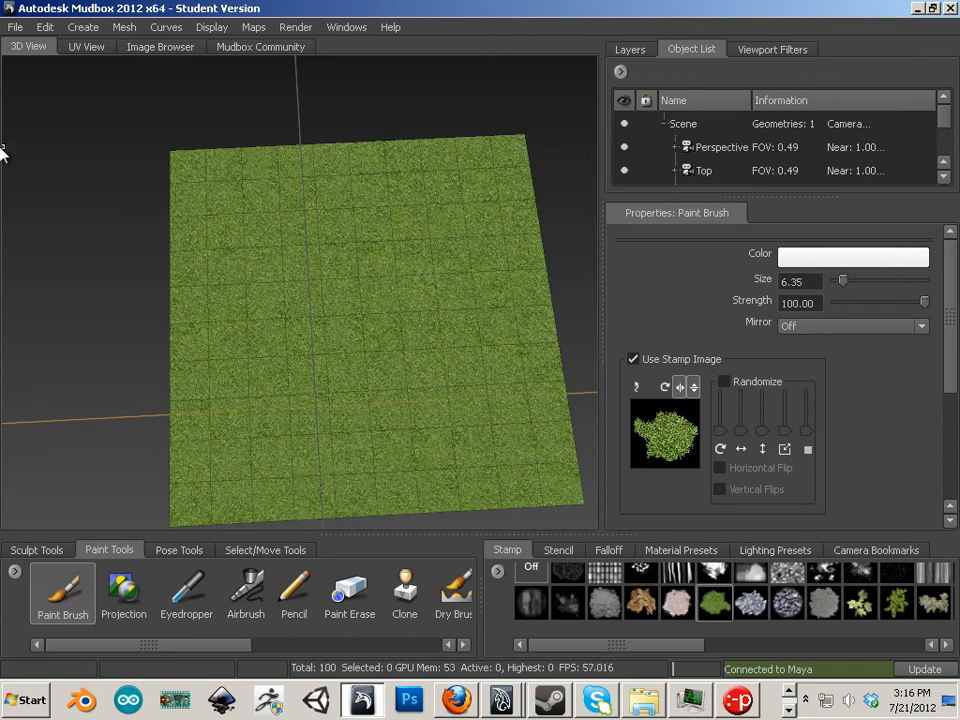
Send the entire painted scene to Maya
{"action": "left_click", "coordinate": [16, 27]}
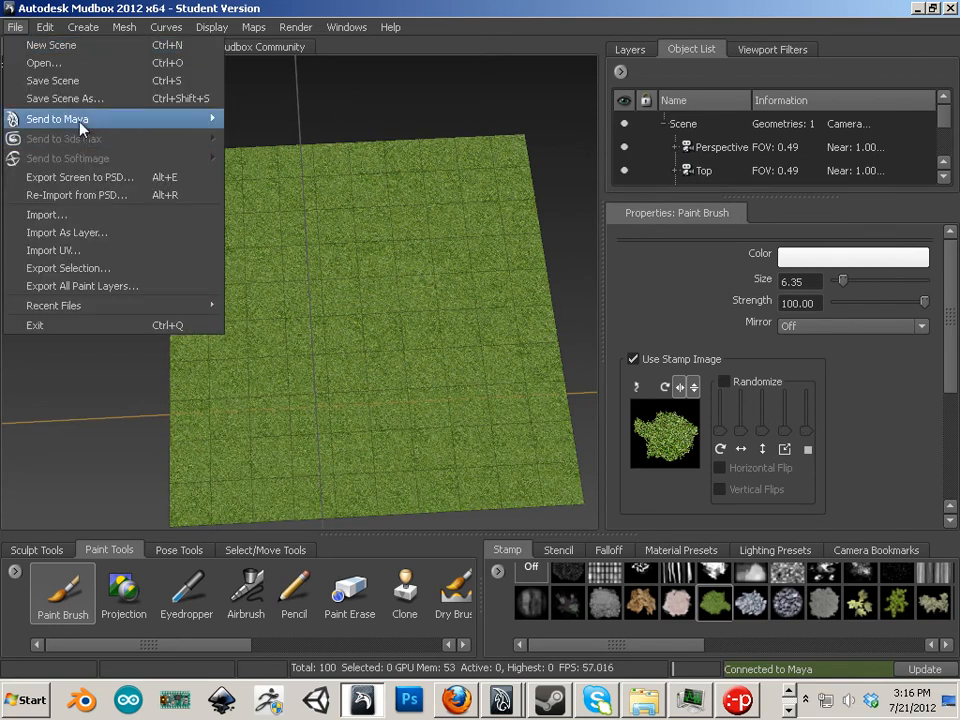
{"action": "mouse_move", "coordinate": [80, 120]}
{"action": "left_click", "coordinate": [290, 138]}
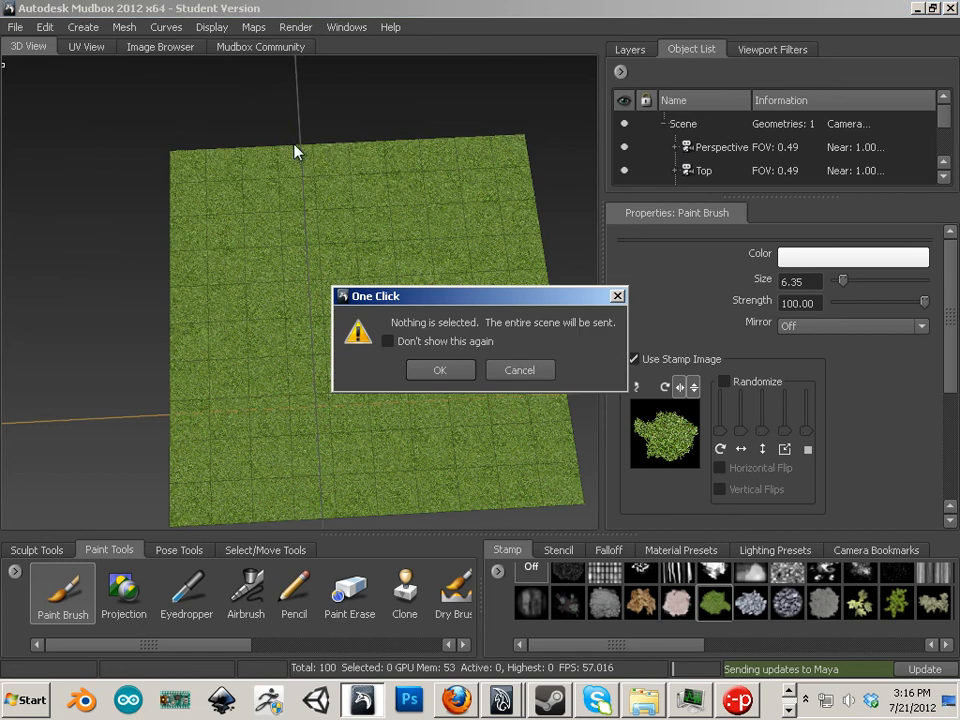
{"action": "left_click", "coordinate": [440, 369]}
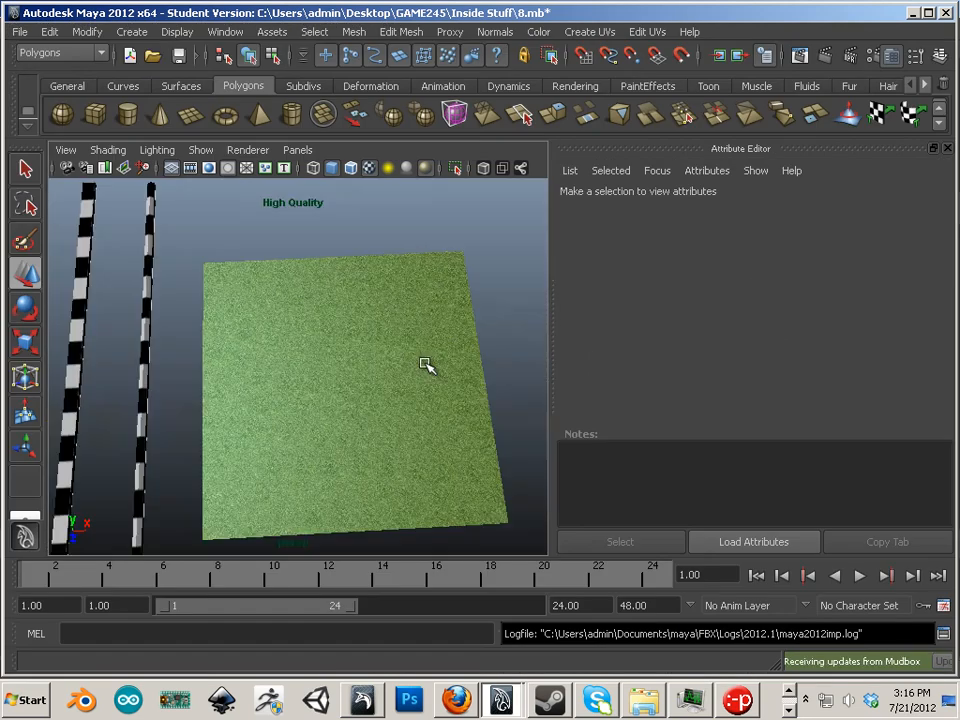
Select the plane in Maya and examine its painted grass texture up close
{"action": "left_click", "coordinate": [278, 358]}
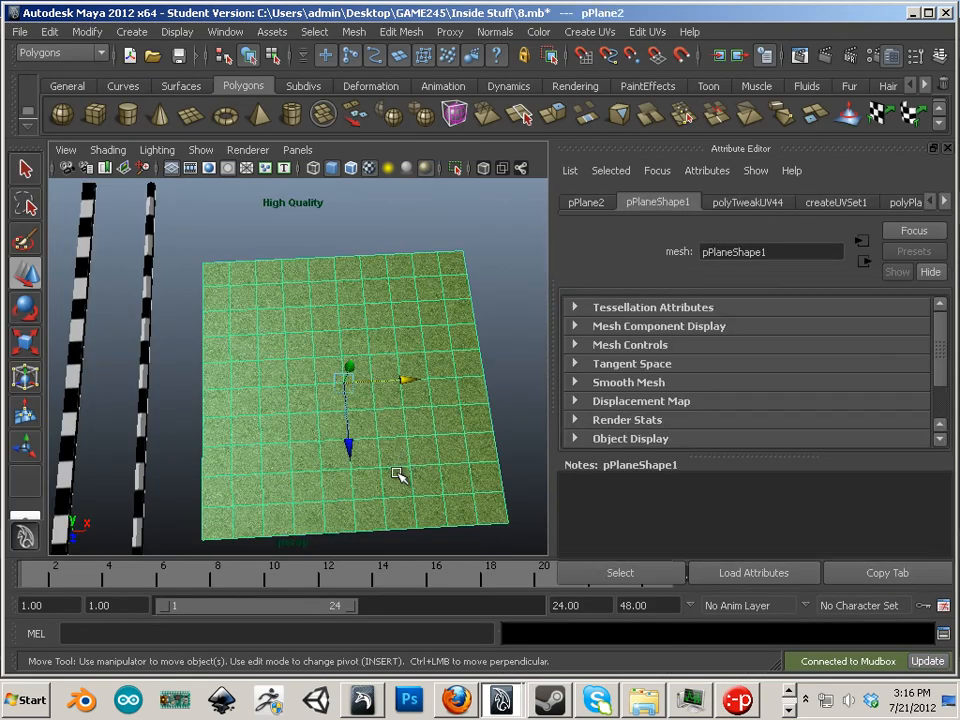
{"action": "scroll", "coordinate": [357, 500], "scroll_direction": "up", "scroll_amount": 8}
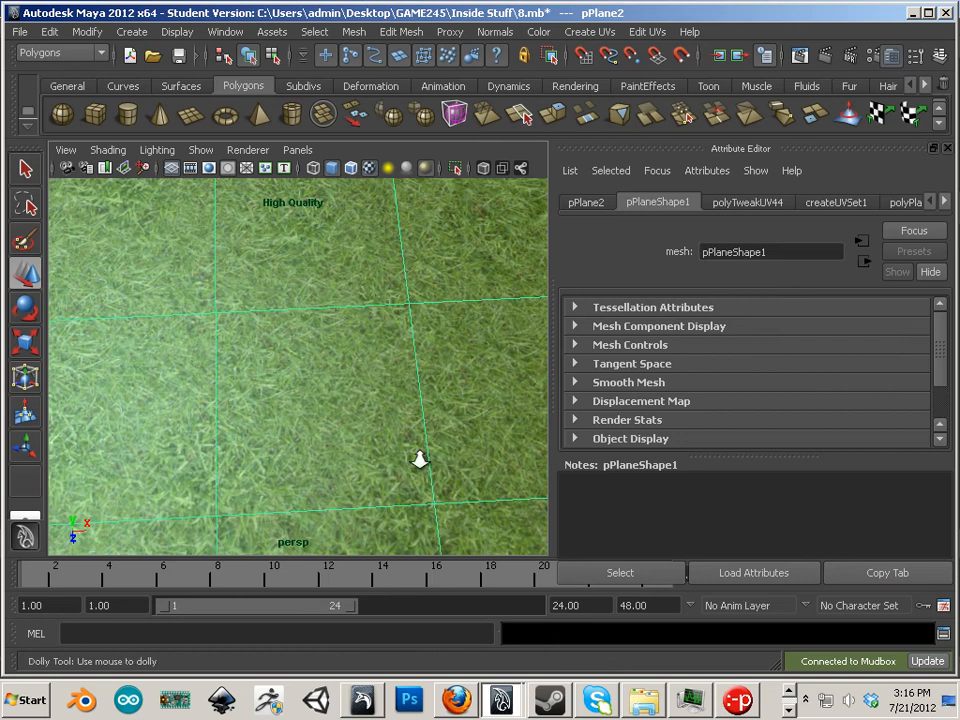
{"action": "scroll", "coordinate": [444, 464], "scroll_direction": "down", "scroll_amount": 6}
{"action": "left_click_drag", "start_coordinate": [339, 444], "coordinate": [294, 418], "text": "alt"}
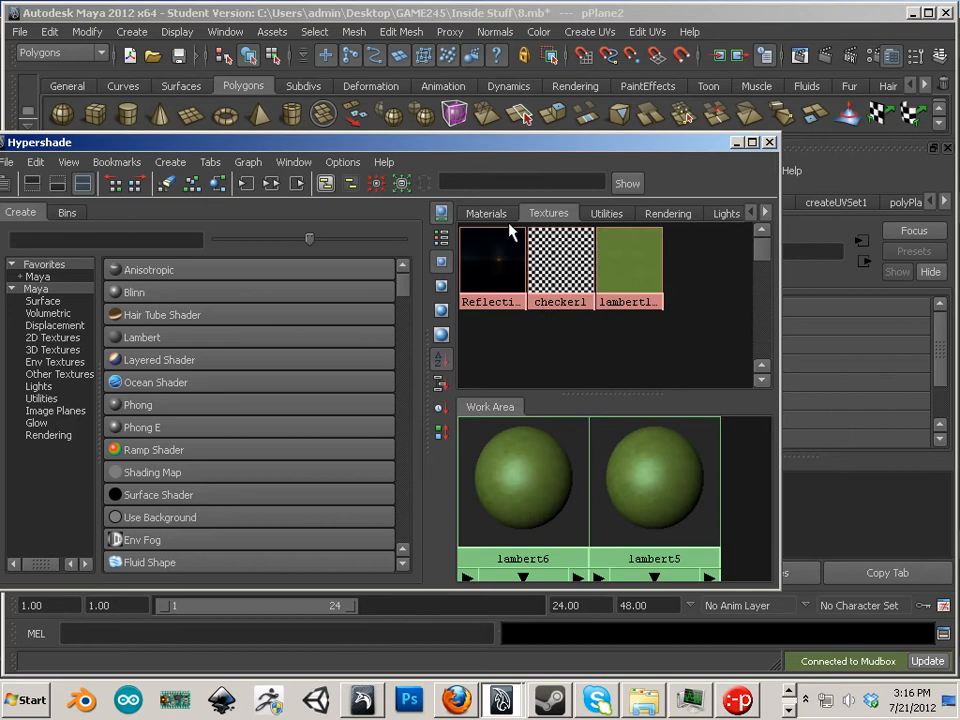
Select the lambert1_Flattened_Diffuse texture in Hypershade, check its image file path and view the texture image at full size
{"action": "left_click", "coordinate": [629, 262]}
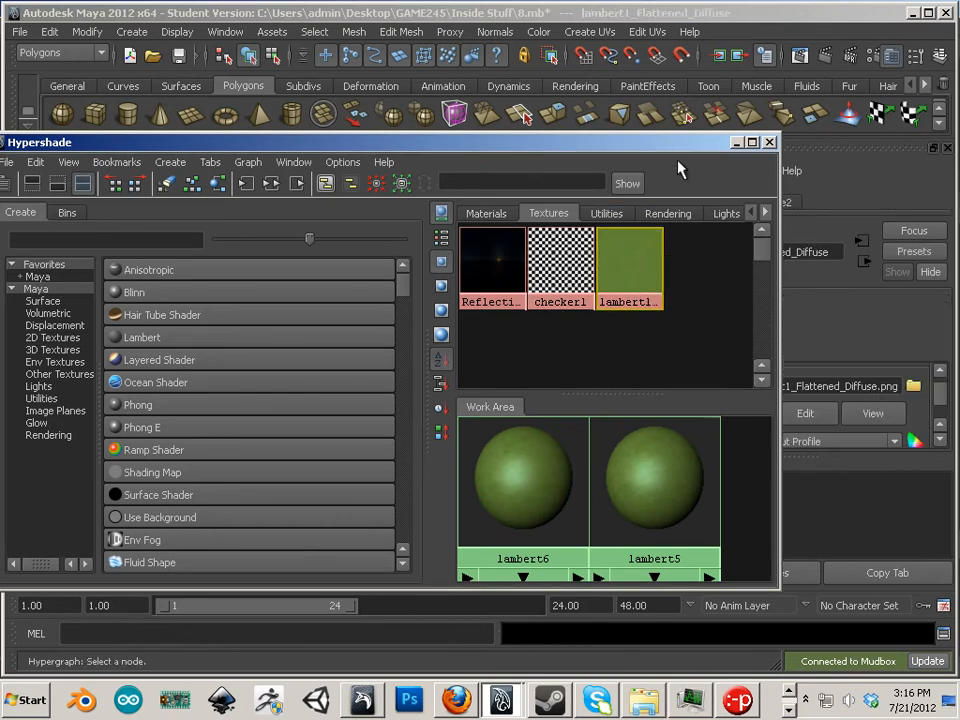
{"action": "left_click_drag", "start_coordinate": [677, 143], "coordinate": [469, 123]}
{"action": "triple_click", "coordinate": [760, 386]}
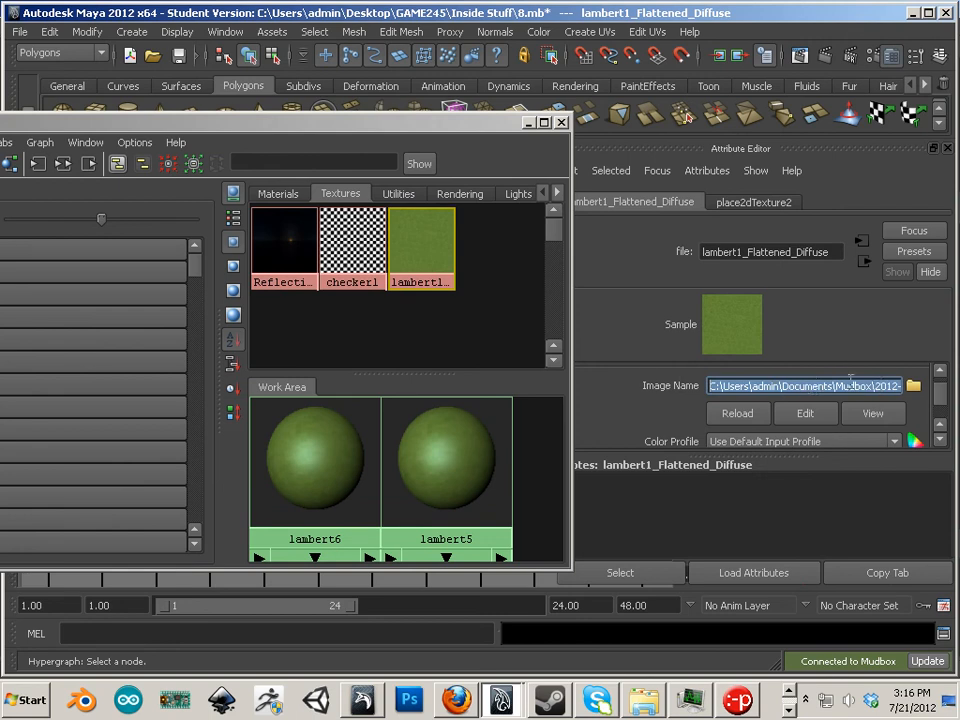
{"action": "right_click", "coordinate": [418, 250]}
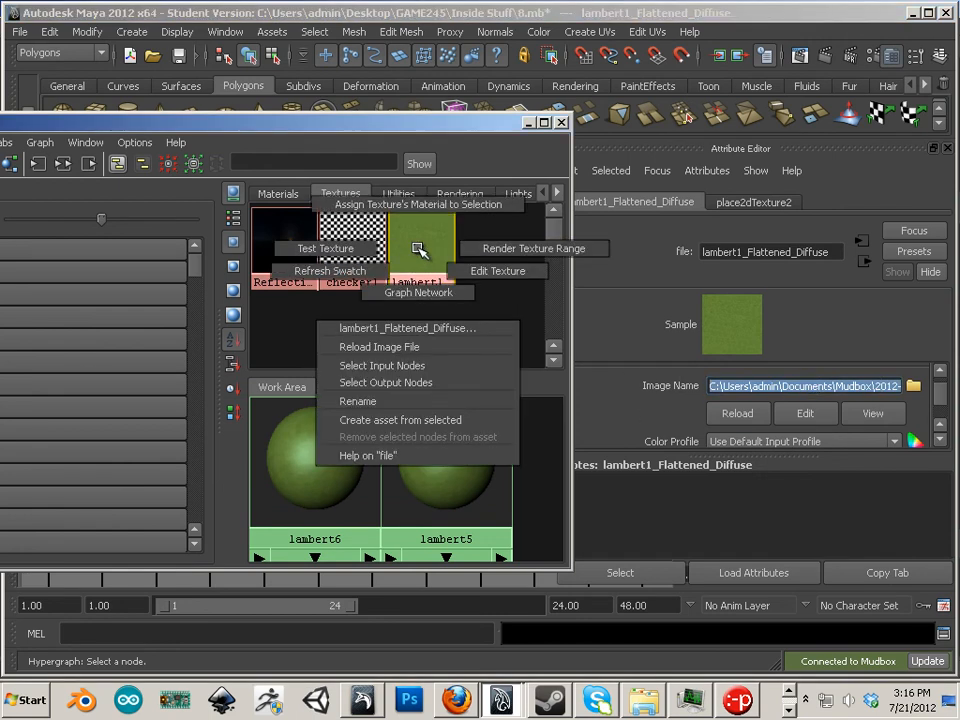
{"action": "right_click_drag", "start_coordinate": [418, 250], "coordinate": [461, 272]}
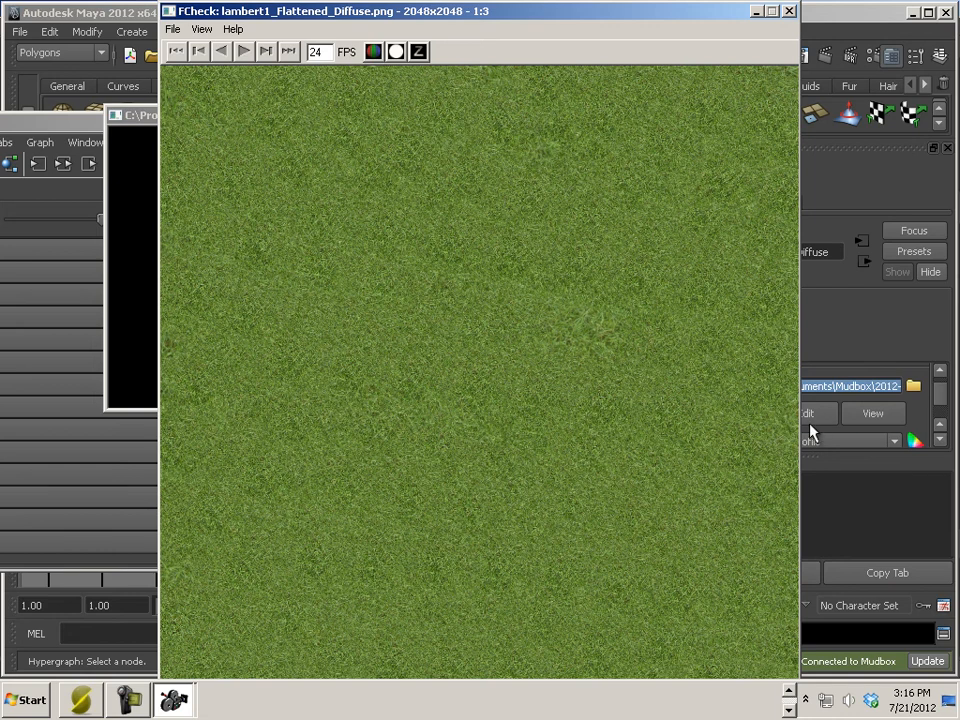
{"action": "left_click", "coordinate": [881, 344]}
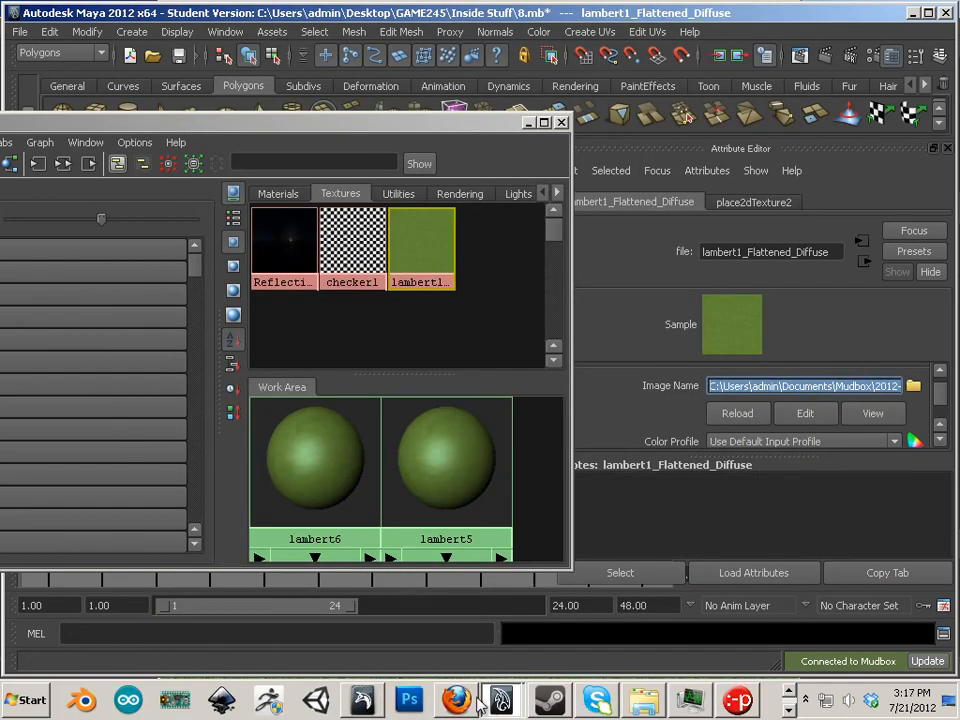
Switch back to Mudbox, turn the stamp off and paint the whole plane solid white with brush size 59.66
{"action": "left_click", "coordinate": [374, 704]}
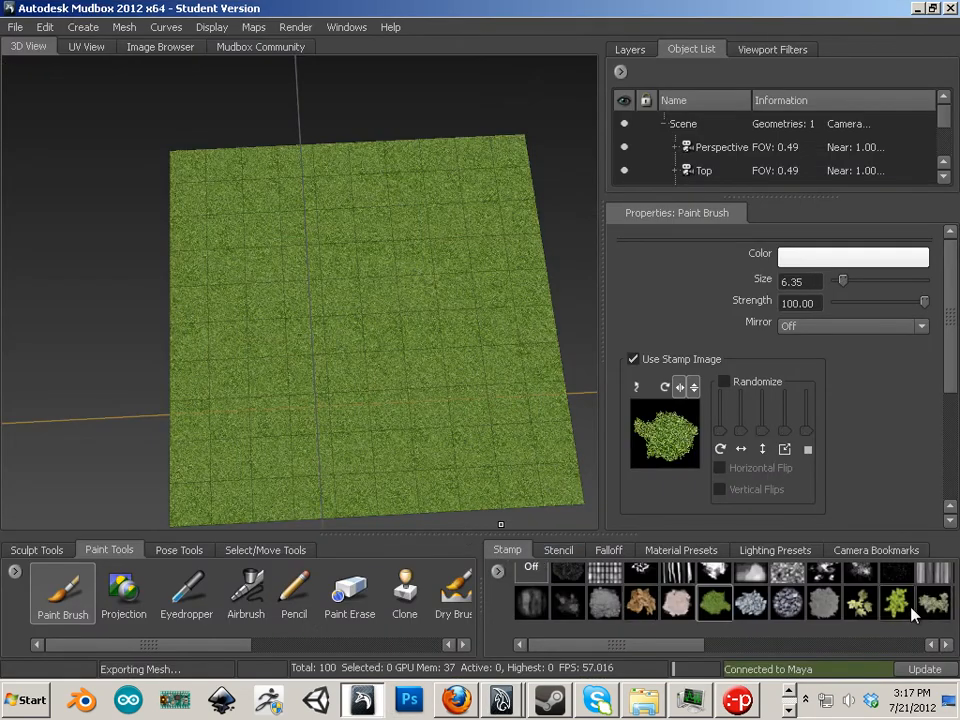
{"action": "left_click", "coordinate": [526, 573]}
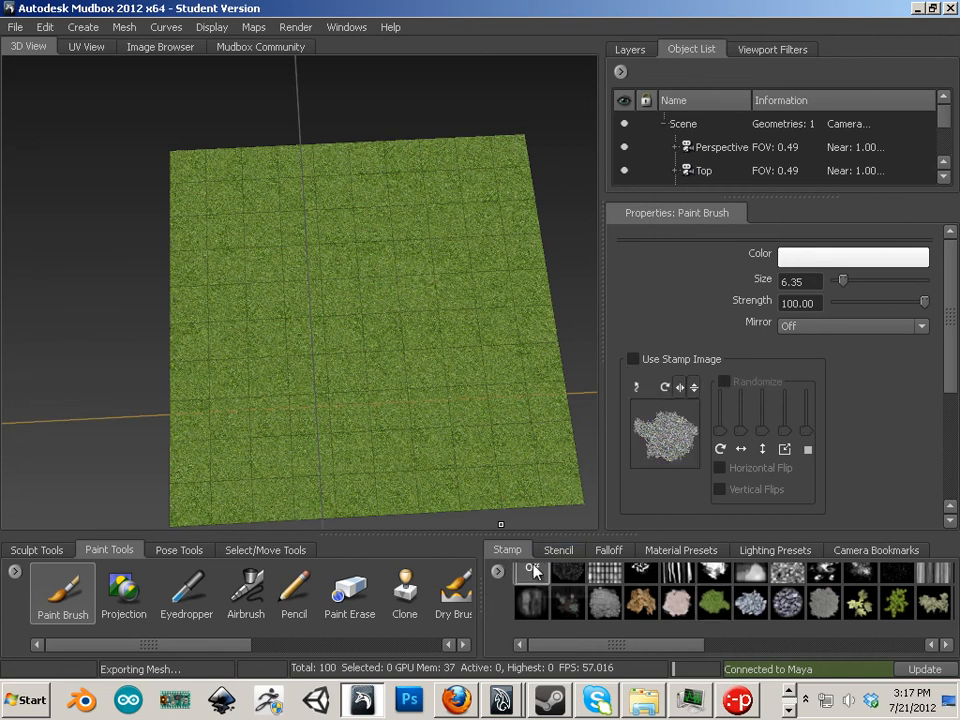
{"action": "mouse_move", "coordinate": [424, 371]}
{"action": "left_mouse_down"}
{"action": "mouse_move", "coordinate": [521, 397]}
{"action": "mouse_move", "coordinate": [524, 455]}
{"action": "mouse_move", "coordinate": [506, 450]}
{"action": "left_mouse_up"}
{"action": "left_click_drag", "start_coordinate": [360, 412], "coordinate": [636, 476]}
{"action": "left_click", "coordinate": [368, 362]}
{"action": "mouse_move", "coordinate": [368, 362]}
{"action": "left_mouse_down"}
{"action": "mouse_move", "coordinate": [563, 429]}
{"action": "mouse_move", "coordinate": [183, 192]}
{"action": "left_mouse_up"}
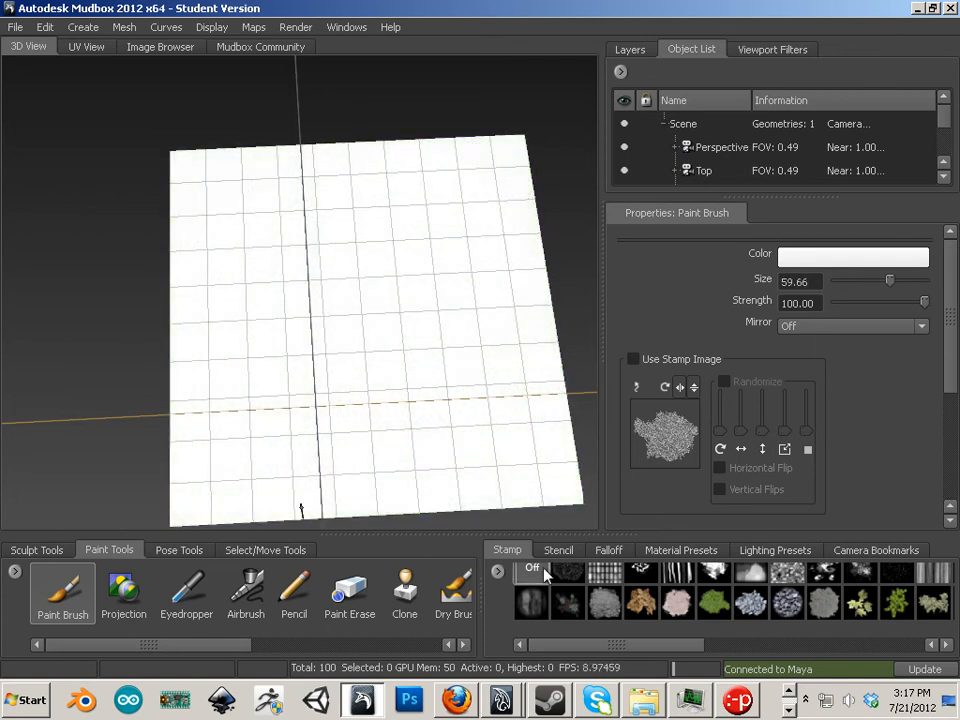
{"action": "left_click", "coordinate": [864, 260]}
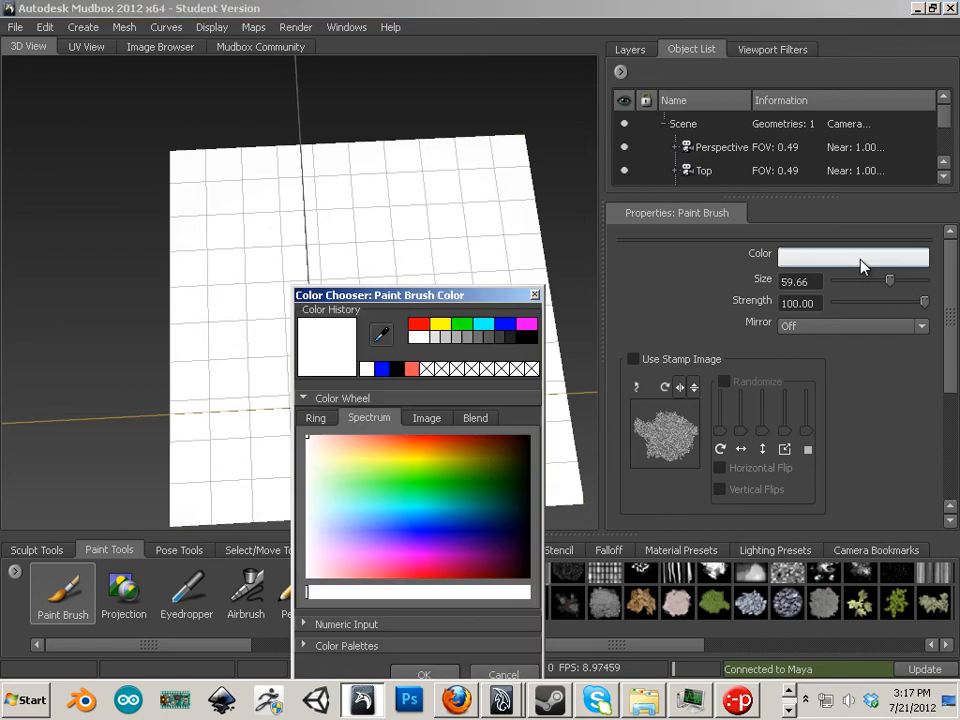
{"action": "mouse_move", "coordinate": [483, 446]}
{"action": "left_mouse_down"}
{"action": "mouse_move", "coordinate": [450, 450]}
{"action": "mouse_move", "coordinate": [545, 460]}
{"action": "mouse_move", "coordinate": [534, 436]}
{"action": "left_mouse_up"}
{"action": "left_click", "coordinate": [530, 296]}
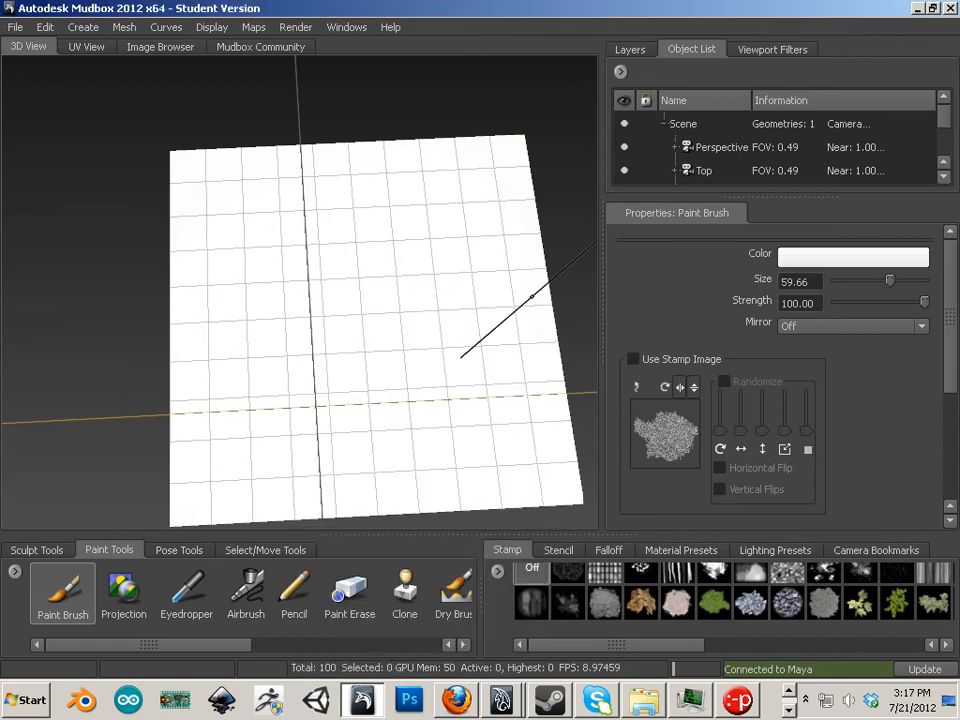
{"action": "left_click", "coordinate": [795, 258]}
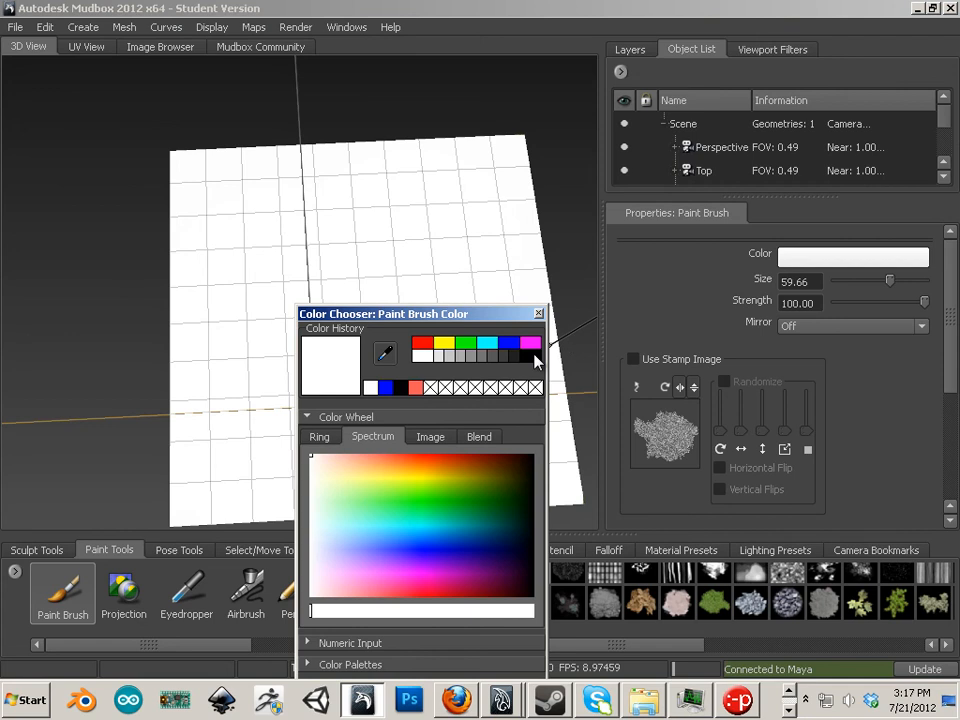
{"action": "left_click", "coordinate": [536, 358]}
{"action": "left_click", "coordinate": [539, 314]}
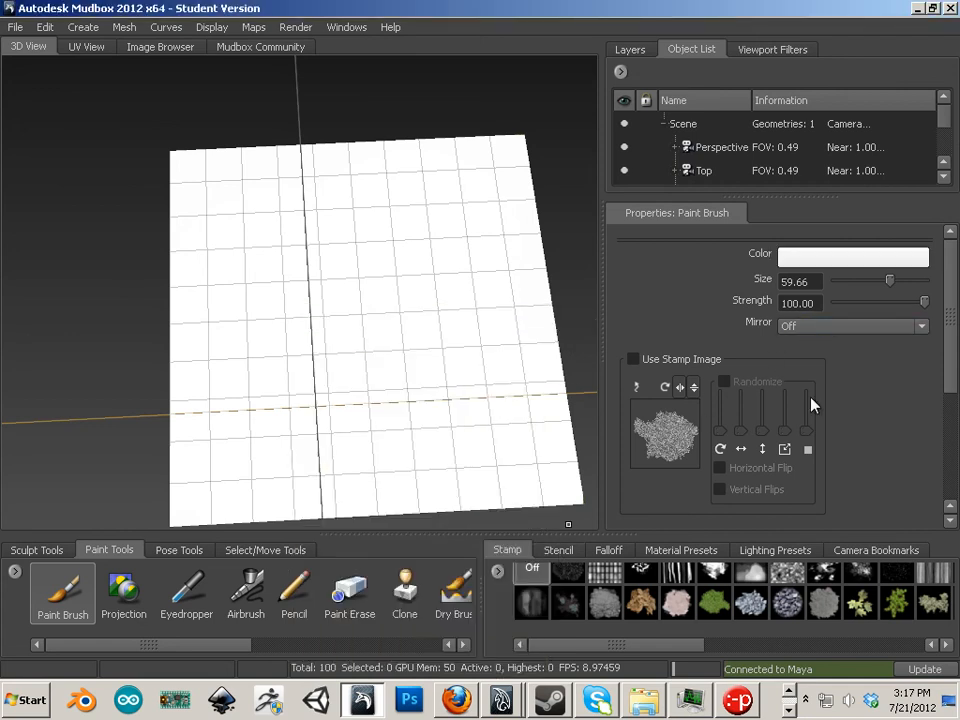
Set the Paint Brush color to black, then make a test dab on the plane and undo it
{"action": "left_click", "coordinate": [842, 262]}
{"action": "left_click", "coordinate": [531, 376]}
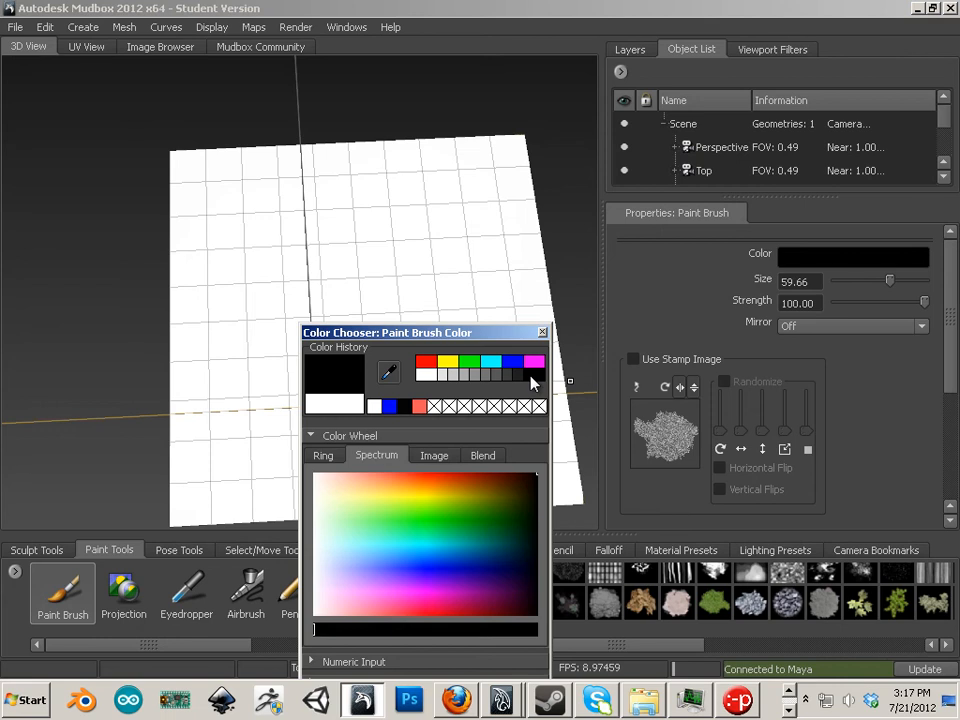
{"action": "left_click_drag", "start_coordinate": [435, 334], "coordinate": [445, 111]}
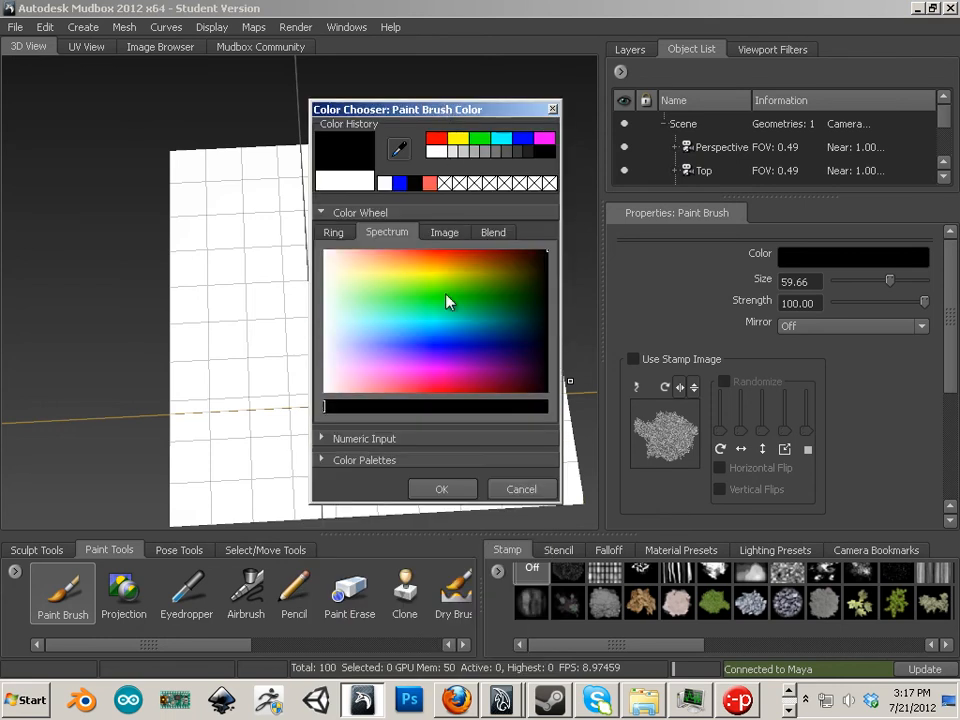
{"action": "left_click", "coordinate": [433, 493]}
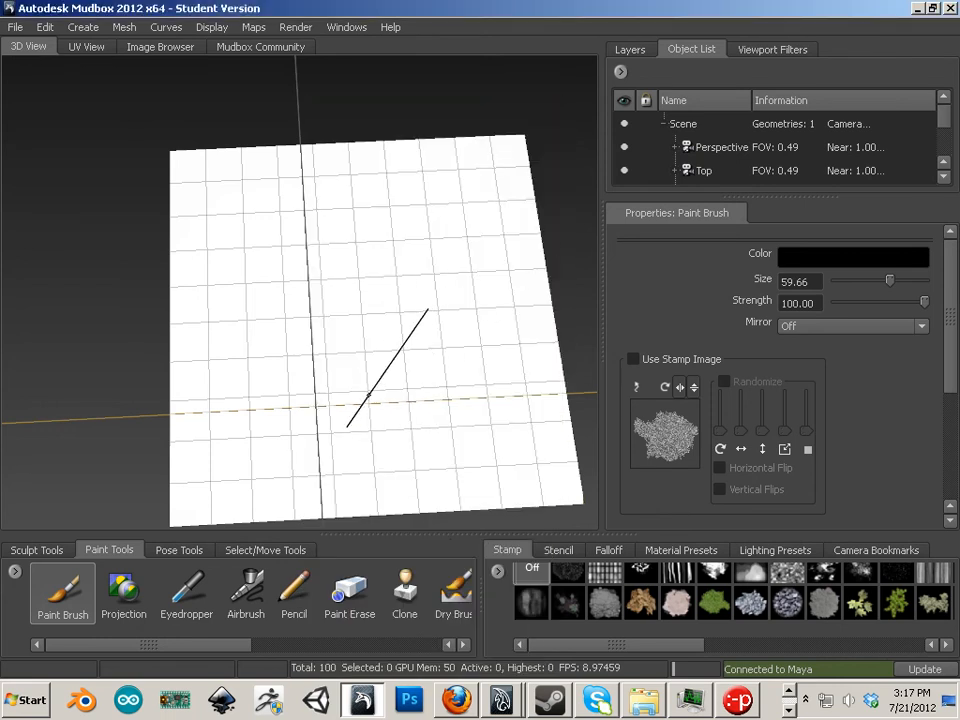
{"action": "left_click", "coordinate": [368, 397]}
{"action": "key", "text": "ctrl+z"}
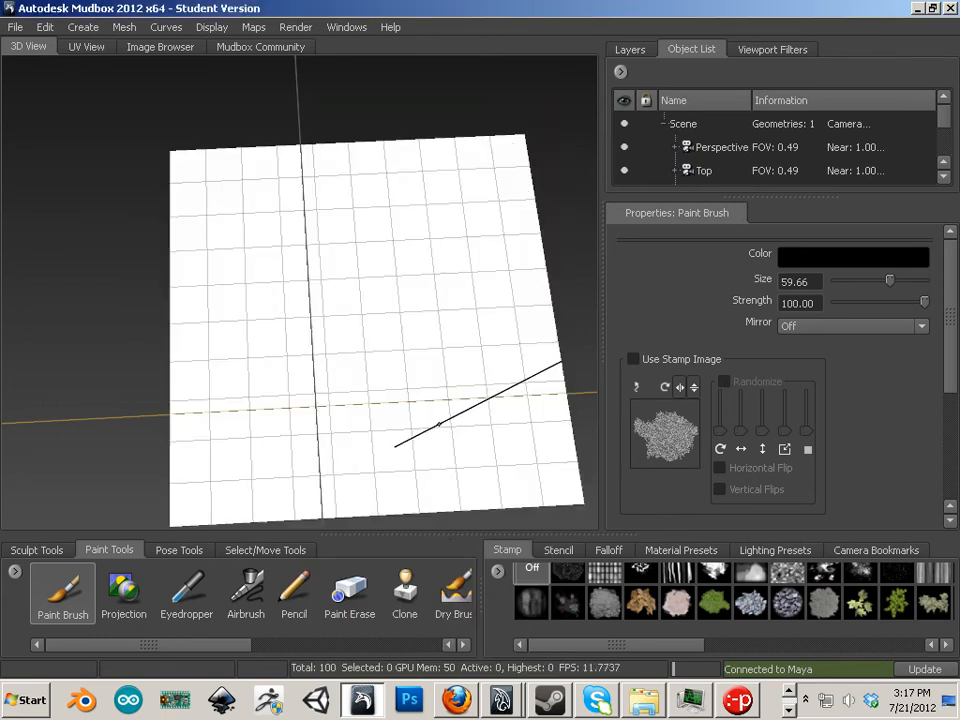
Activate the rust stencil rgb_rust.jpg for painting on the plane
{"action": "left_click", "coordinate": [557, 551]}
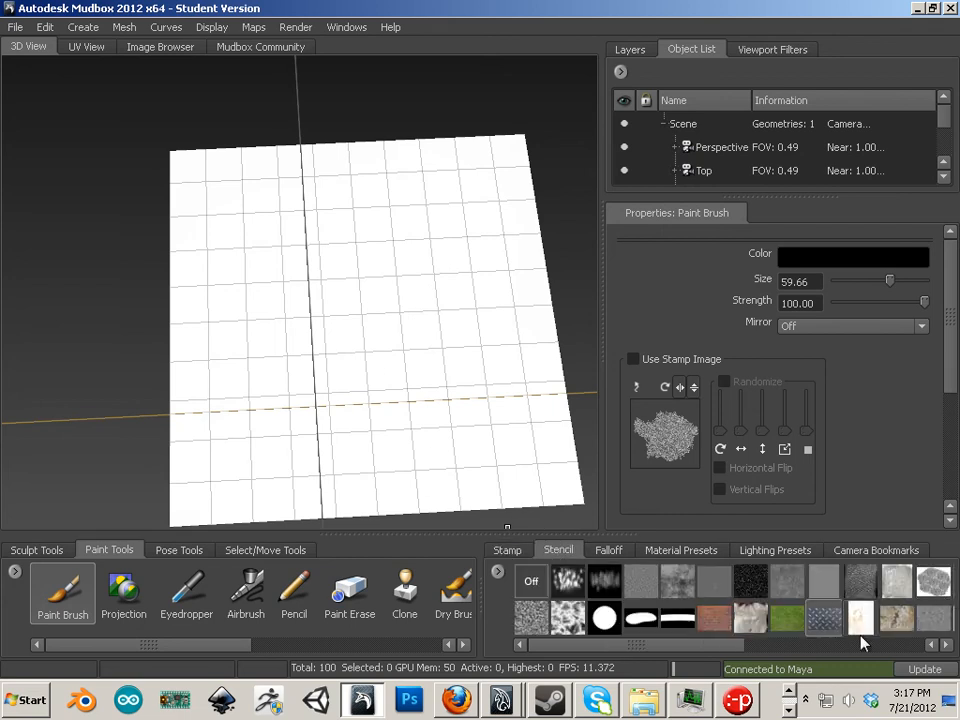
{"action": "left_click", "coordinate": [508, 551]}
{"action": "left_click", "coordinate": [557, 550]}
{"action": "scroll", "coordinate": [800, 605], "scroll_direction": "down", "scroll_amount": 1}
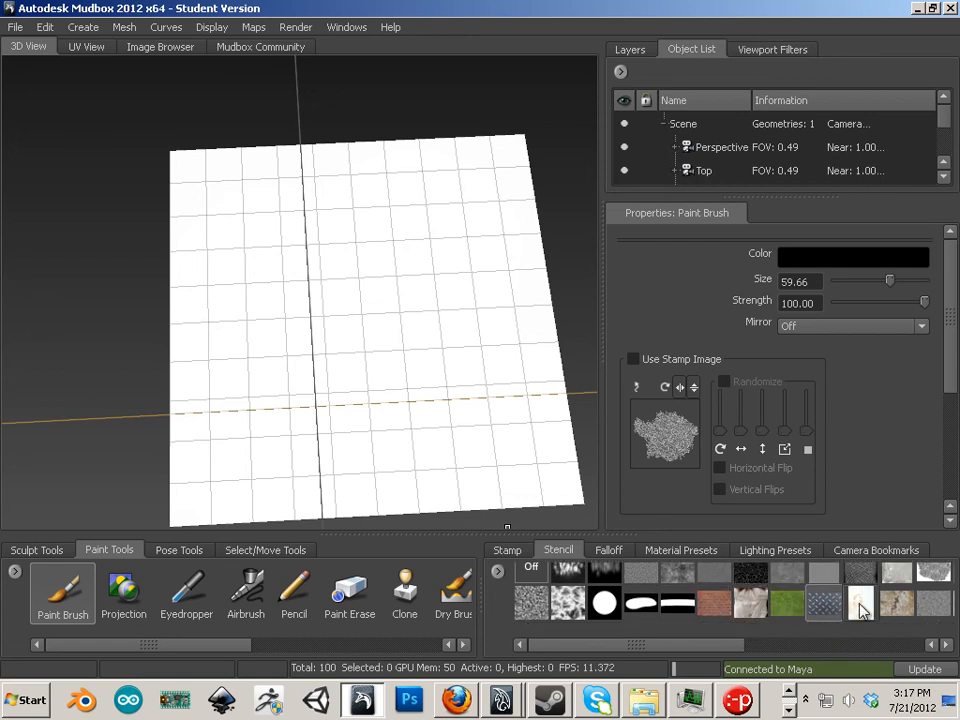
{"action": "left_click", "coordinate": [891, 608]}
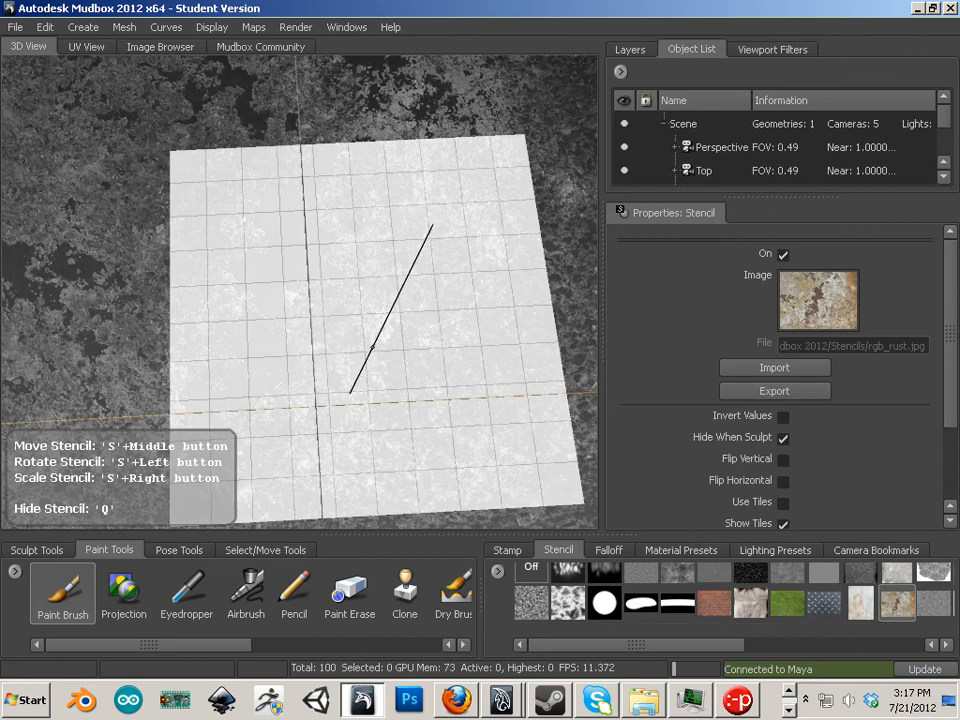
Rotate the rust stencil slightly, scale it down and position it so that it covers the whole plane
{"action": "key", "text": "s"}
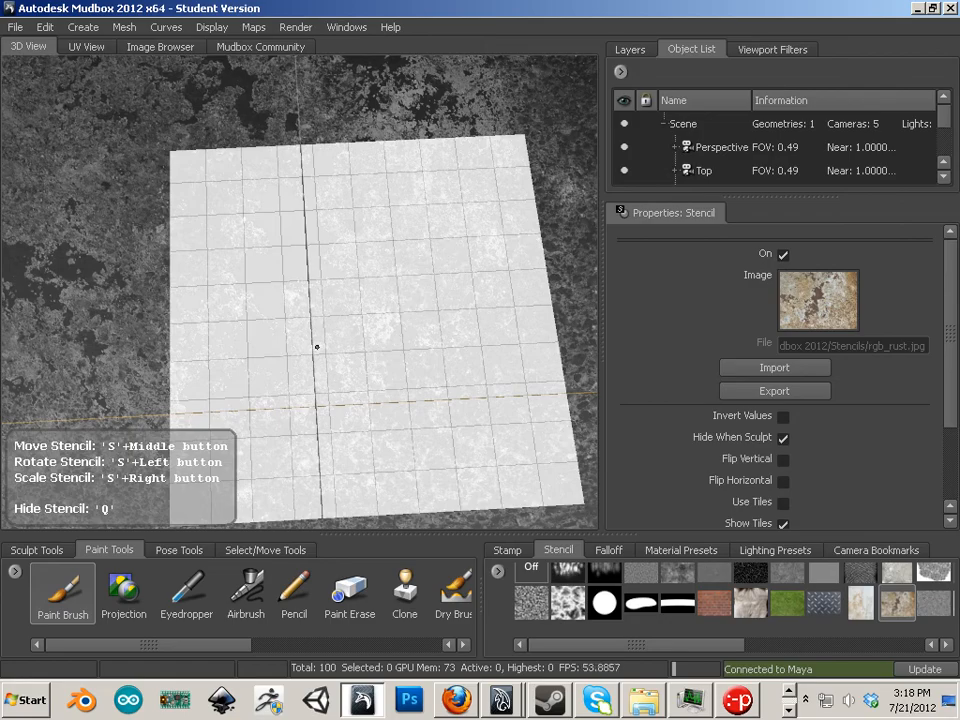
{"action": "mouse_move", "coordinate": [317, 346]}
{"action": "left_mouse_down"}
{"action": "mouse_move", "coordinate": [345, 417]}
{"action": "mouse_move", "coordinate": [264, 405]}
{"action": "mouse_move", "coordinate": [246, 349]}
{"action": "mouse_move", "coordinate": [566, 446]}
{"action": "mouse_move", "coordinate": [208, 344]}
{"action": "mouse_move", "coordinate": [345, 379]}
{"action": "mouse_move", "coordinate": [307, 368]}
{"action": "left_mouse_up"}
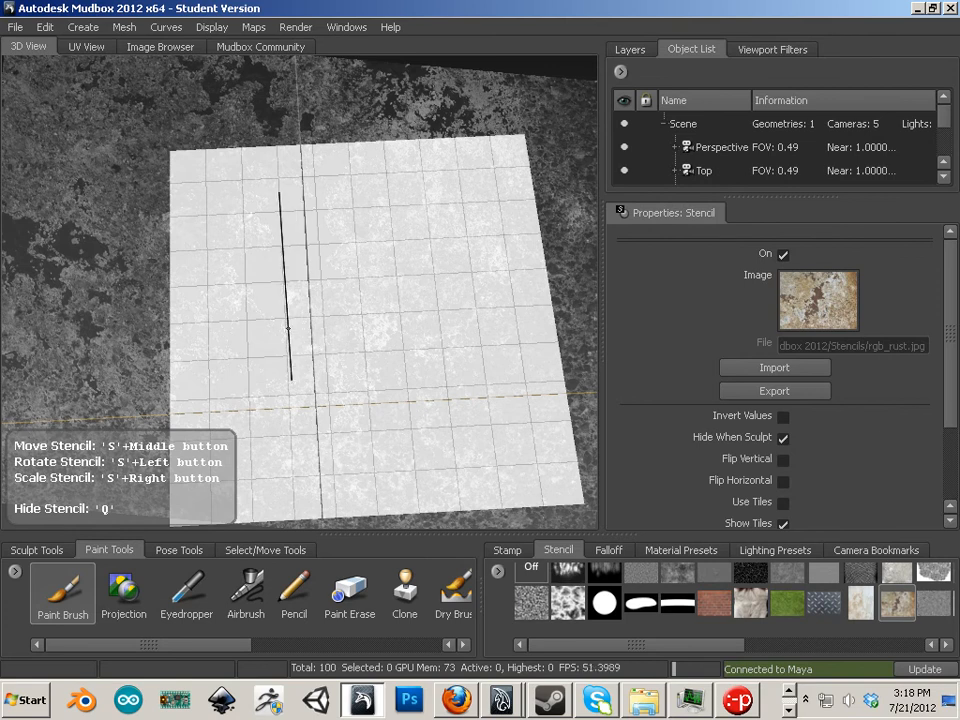
{"action": "left_click_drag", "start_coordinate": [289, 328], "coordinate": [396, 404]}
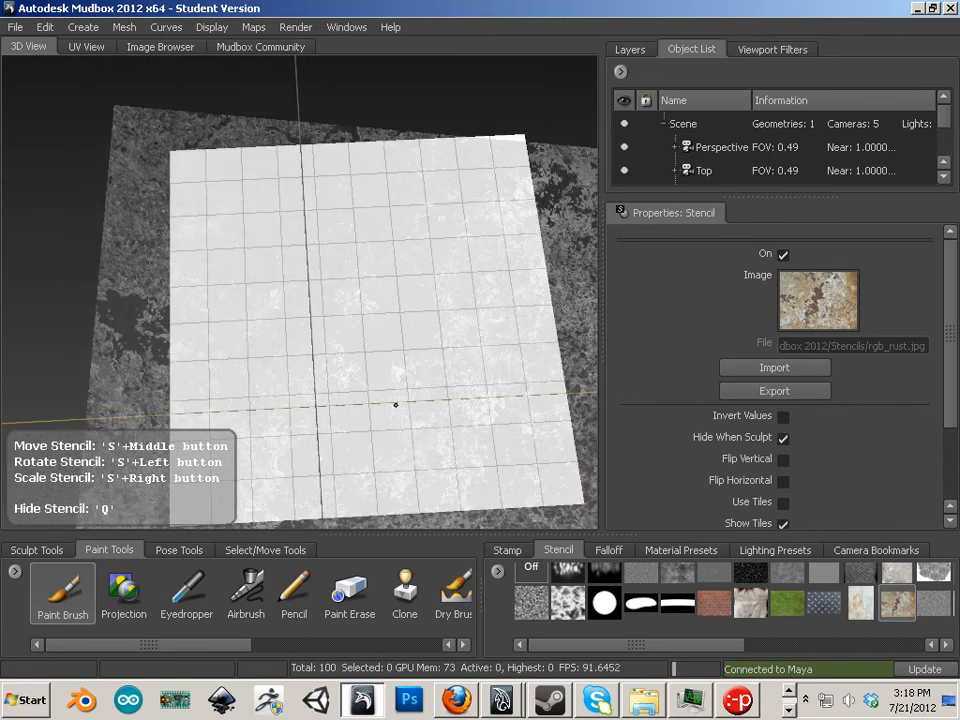
{"action": "mouse_move", "coordinate": [396, 404]}
{"action": "middle_mouse_down"}
{"action": "mouse_move", "coordinate": [471, 321]}
{"action": "mouse_move", "coordinate": [330, 364]}
{"action": "mouse_move", "coordinate": [344, 370]}
{"action": "middle_mouse_up"}
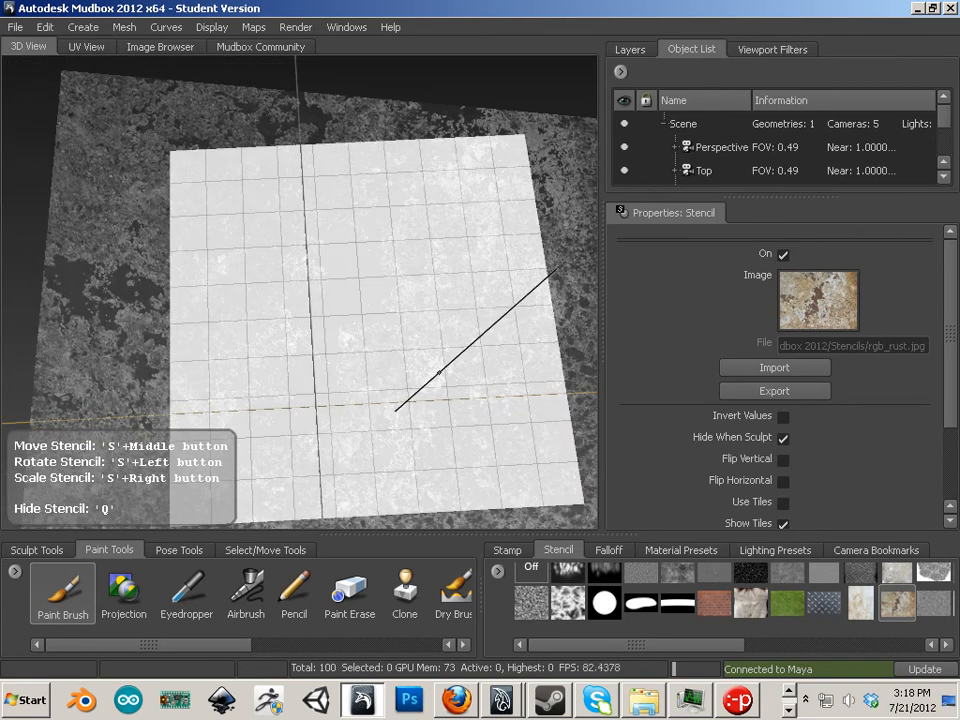
Scale the rust stencil down to a small patch near the plane's center and paint black through it, enlarging it slightly for a second pass
{"action": "mouse_move", "coordinate": [439, 373]}
{"action": "right_mouse_down"}
{"action": "mouse_move", "coordinate": [50, 335]}
{"action": "mouse_move", "coordinate": [319, 350]}
{"action": "mouse_move", "coordinate": [184, 326]}
{"action": "right_mouse_up"}
{"action": "right_click_drag", "start_coordinate": [322, 351], "coordinate": [208, 330]}
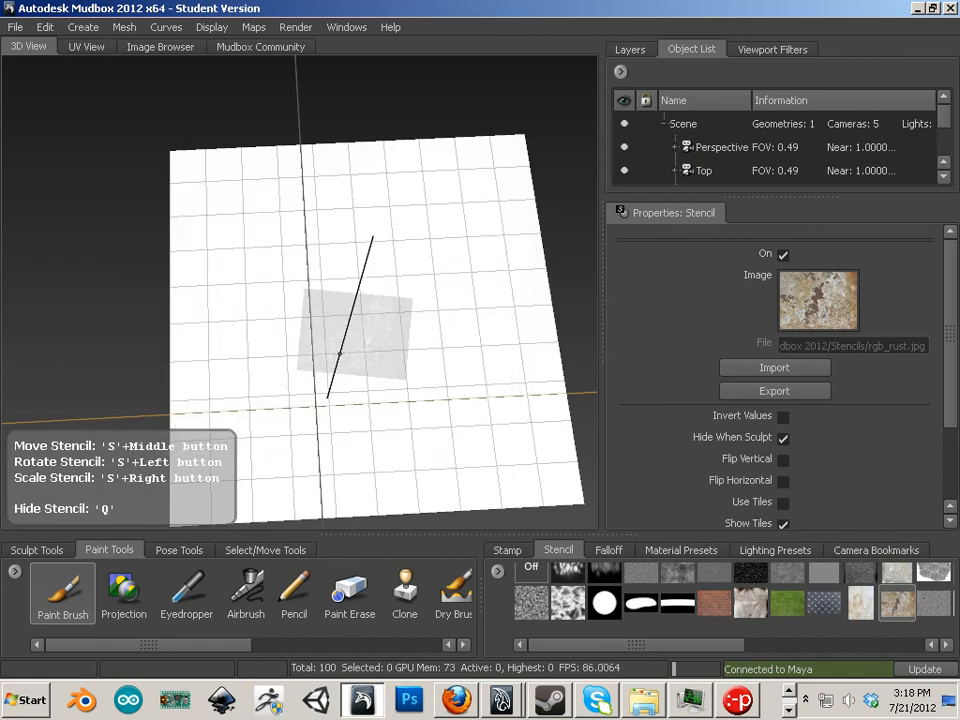
{"action": "left_click_drag", "start_coordinate": [359, 359], "coordinate": [342, 344]}
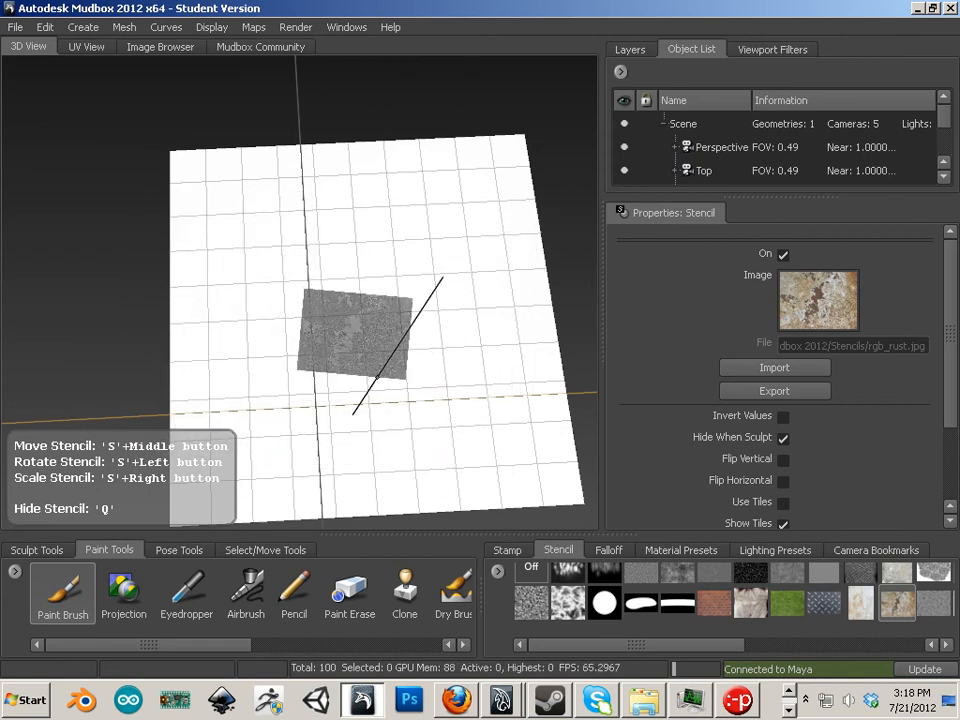
{"action": "mouse_move", "coordinate": [407, 330]}
{"action": "right_mouse_down"}
{"action": "mouse_move", "coordinate": [441, 332]}
{"action": "mouse_move", "coordinate": [468, 349]}
{"action": "mouse_move", "coordinate": [452, 349]}
{"action": "right_mouse_up"}
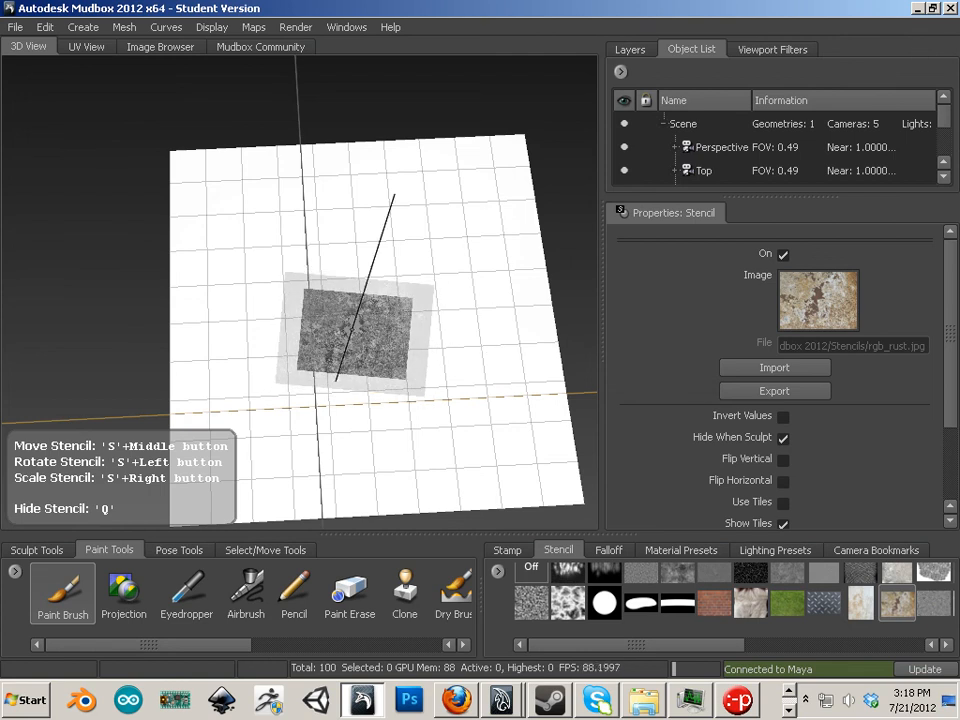
{"action": "mouse_move", "coordinate": [336, 380]}
{"action": "left_mouse_down"}
{"action": "mouse_move", "coordinate": [315, 394]}
{"action": "mouse_move", "coordinate": [334, 380]}
{"action": "mouse_move", "coordinate": [345, 335]}
{"action": "mouse_move", "coordinate": [330, 320]}
{"action": "mouse_move", "coordinate": [350, 345]}
{"action": "left_mouse_up"}
Move the small rust stencil over the plane's right side and upper middle, painting black through it at each position
{"action": "mouse_move", "coordinate": [377, 363]}
{"action": "middle_mouse_down"}
{"action": "mouse_move", "coordinate": [448, 356]}
{"action": "mouse_move", "coordinate": [508, 377]}
{"action": "middle_mouse_up"}
{"action": "mouse_move", "coordinate": [507, 378]}
{"action": "left_mouse_down"}
{"action": "mouse_move", "coordinate": [480, 350]}
{"action": "mouse_move", "coordinate": [500, 345]}
{"action": "mouse_move", "coordinate": [560, 380]}
{"action": "left_mouse_up"}
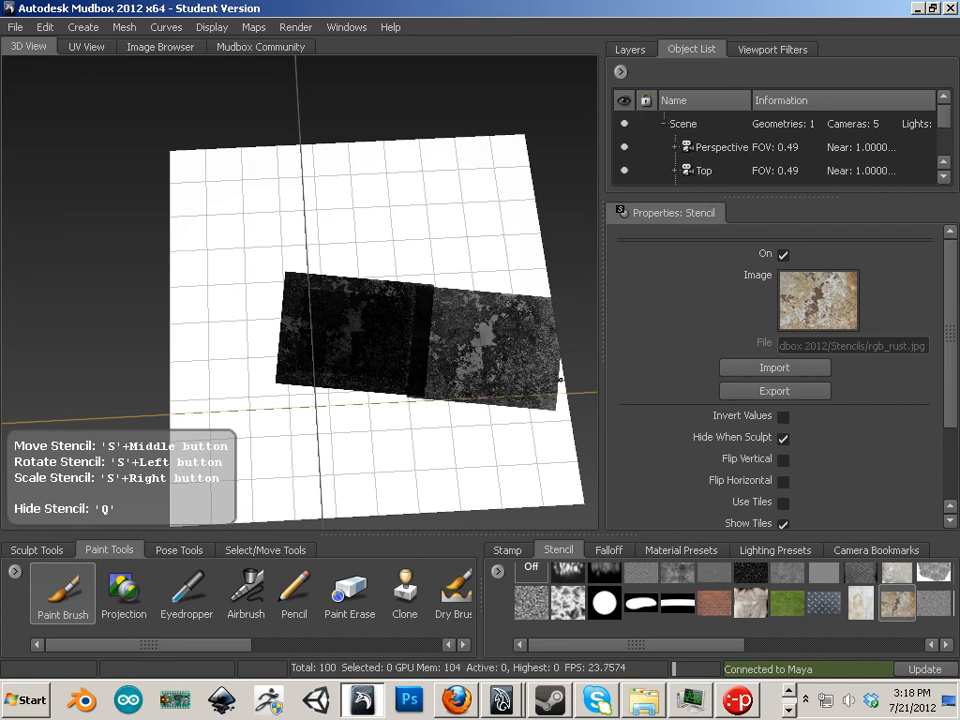
{"action": "middle_click_drag", "start_coordinate": [495, 366], "coordinate": [497, 281]}
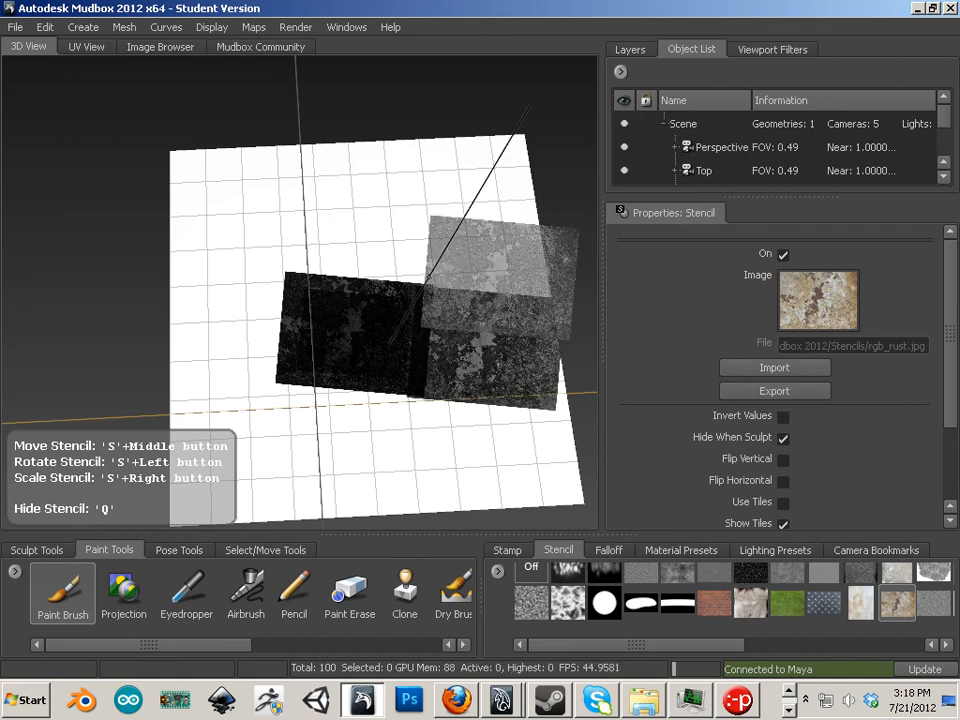
{"action": "left_click_drag", "start_coordinate": [429, 277], "coordinate": [500, 265]}
{"action": "middle_click_drag", "start_coordinate": [500, 265], "coordinate": [446, 238]}
{"action": "mouse_move", "coordinate": [378, 285]}
{"action": "left_mouse_down"}
{"action": "mouse_move", "coordinate": [369, 269]}
{"action": "mouse_move", "coordinate": [392, 280]}
{"action": "left_mouse_up"}
{"action": "mouse_move", "coordinate": [400, 285]}
{"action": "middle_mouse_down"}
{"action": "mouse_move", "coordinate": [259, 264]}
{"action": "mouse_move", "coordinate": [312, 283]}
{"action": "middle_mouse_up"}
{"action": "mouse_move", "coordinate": [312, 283]}
{"action": "left_mouse_down"}
{"action": "mouse_move", "coordinate": [261, 266]}
{"action": "mouse_move", "coordinate": [350, 308]}
{"action": "left_mouse_up"}
Shift the small rust stencil down along the plane's left edge, painting black through it at each position
{"action": "mouse_move", "coordinate": [364, 314]}
{"action": "middle_mouse_down"}
{"action": "mouse_move", "coordinate": [255, 298]}
{"action": "mouse_move", "coordinate": [225, 233]}
{"action": "mouse_move", "coordinate": [203, 247]}
{"action": "middle_mouse_up"}
{"action": "mouse_move", "coordinate": [201, 246]}
{"action": "left_mouse_down"}
{"action": "mouse_move", "coordinate": [154, 189]}
{"action": "mouse_move", "coordinate": [231, 141]}
{"action": "mouse_move", "coordinate": [252, 215]}
{"action": "left_mouse_up"}
{"action": "middle_click_drag", "start_coordinate": [242, 267], "coordinate": [255, 378]}
{"action": "left_click_drag", "start_coordinate": [246, 383], "coordinate": [252, 388]}
{"action": "middle_click_drag", "start_coordinate": [248, 363], "coordinate": [223, 411]}
{"action": "left_click_drag", "start_coordinate": [243, 430], "coordinate": [236, 379]}
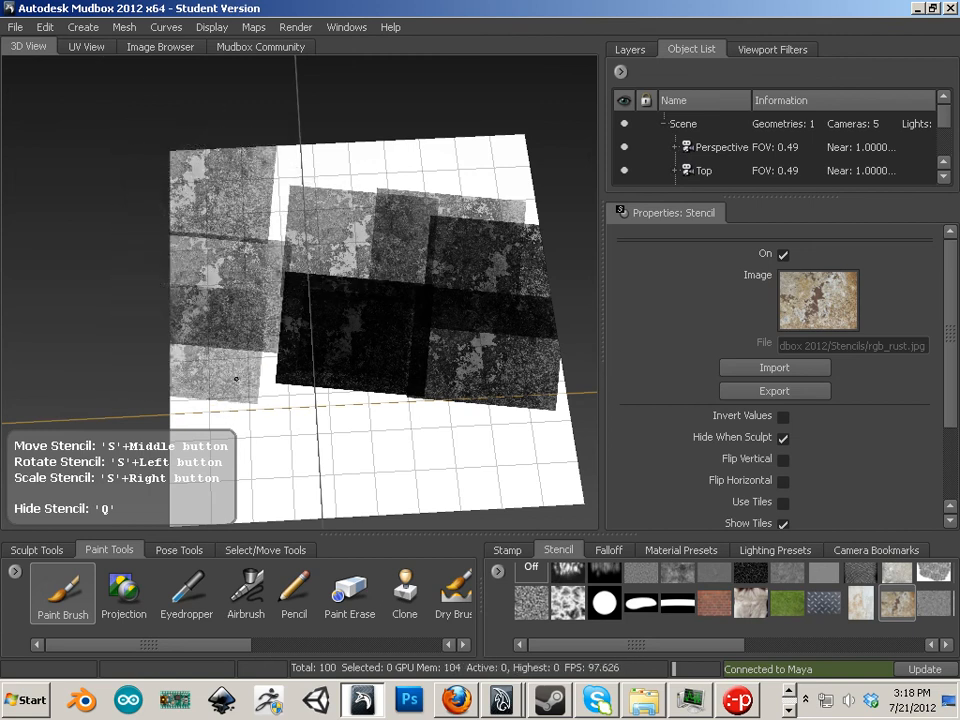
Enlarge the rust stencil to about the plane's size and paint black through it over the remaining areas, repositioning it between strokes
{"action": "right_click_drag", "start_coordinate": [290, 426], "coordinate": [296, 240]}
{"action": "mouse_move", "coordinate": [242, 400]}
{"action": "left_mouse_down"}
{"action": "mouse_move", "coordinate": [353, 443]}
{"action": "mouse_move", "coordinate": [289, 323]}
{"action": "mouse_move", "coordinate": [304, 400]}
{"action": "left_mouse_up"}
{"action": "mouse_move", "coordinate": [304, 400]}
{"action": "middle_mouse_down"}
{"action": "mouse_move", "coordinate": [544, 491]}
{"action": "mouse_move", "coordinate": [580, 495]}
{"action": "middle_mouse_up"}
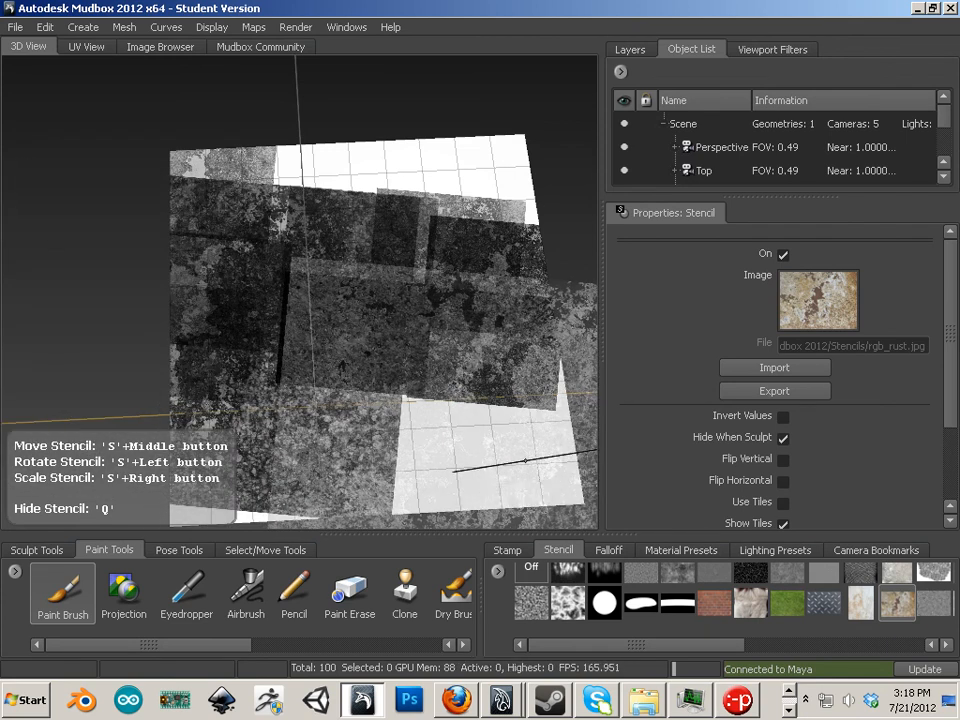
{"action": "mouse_move", "coordinate": [525, 461]}
{"action": "left_mouse_down"}
{"action": "mouse_move", "coordinate": [420, 390]}
{"action": "mouse_move", "coordinate": [430, 460]}
{"action": "left_mouse_up"}
{"action": "middle_click_drag", "start_coordinate": [352, 378], "coordinate": [267, 141]}
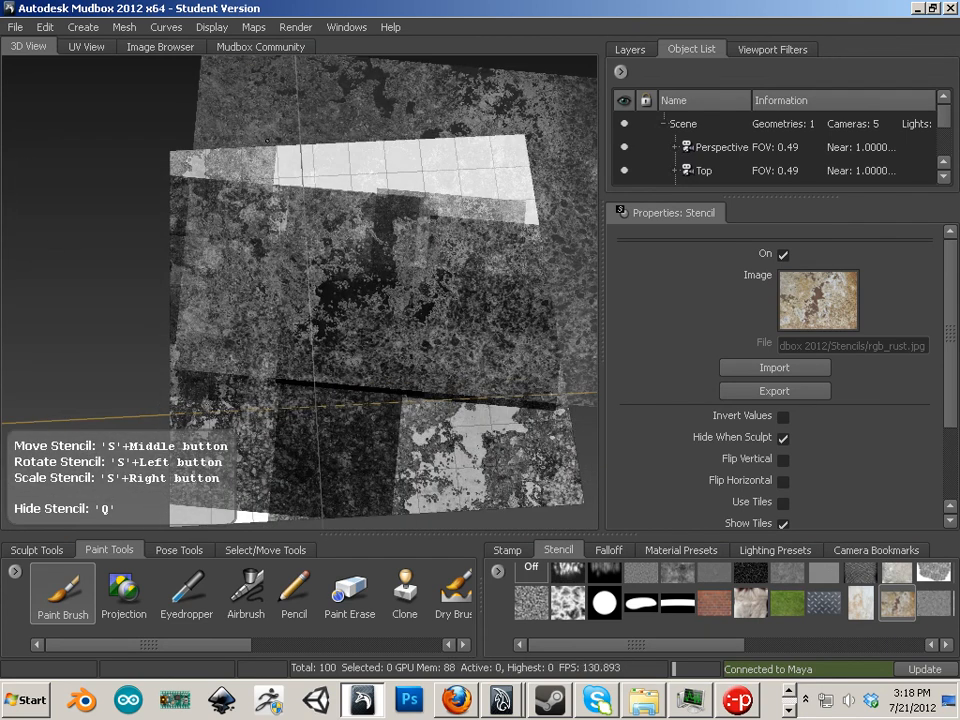
{"action": "mouse_move", "coordinate": [267, 141]}
{"action": "left_mouse_down"}
{"action": "mouse_move", "coordinate": [429, 283]}
{"action": "mouse_move", "coordinate": [470, 185]}
{"action": "left_mouse_up"}
{"action": "mouse_move", "coordinate": [226, 437]}
{"action": "middle_mouse_down"}
{"action": "mouse_move", "coordinate": [201, 444]}
{"action": "mouse_move", "coordinate": [141, 628]}
{"action": "middle_mouse_up"}
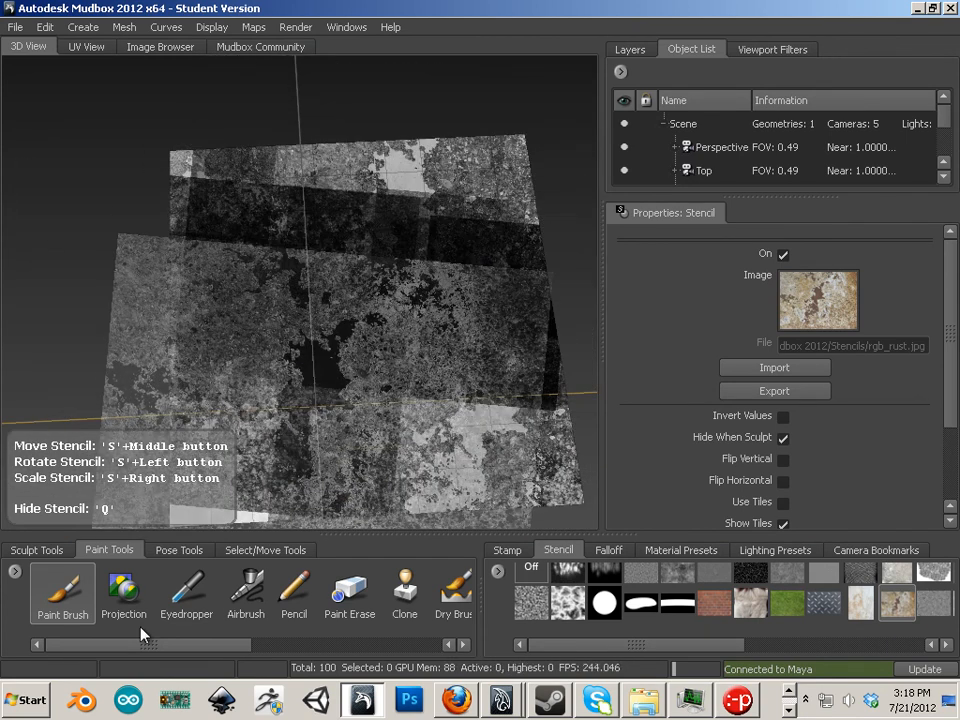
Switch to the brick stencil rgb_bricks.jpg and paint black through it over the lower plane
{"action": "left_click", "coordinate": [179, 550]}
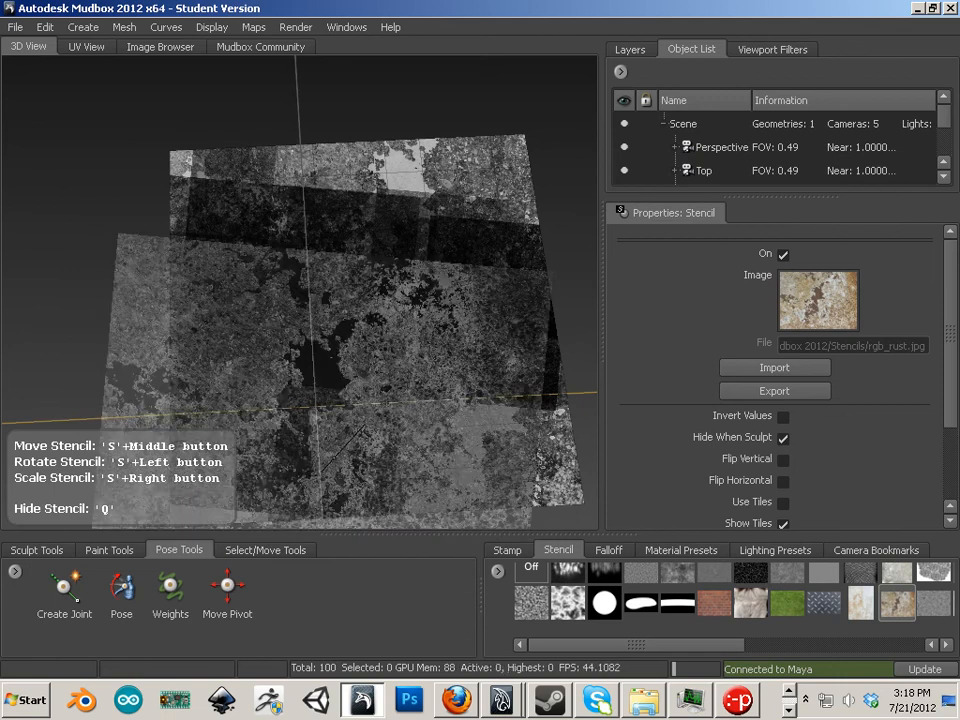
{"action": "left_click", "coordinate": [714, 602]}
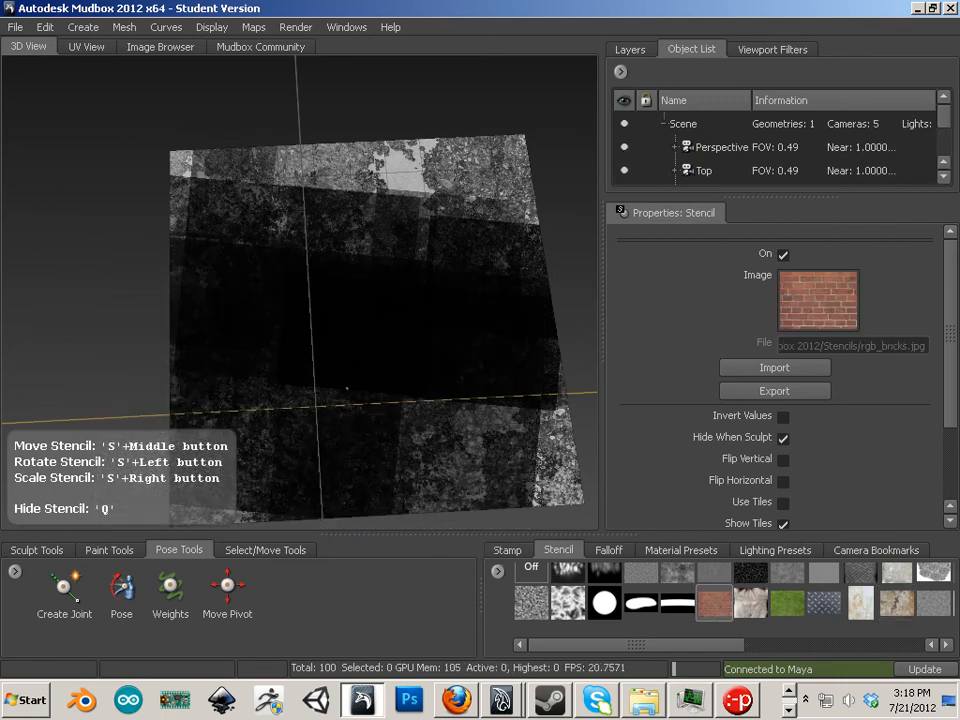
{"action": "mouse_move", "coordinate": [379, 384]}
{"action": "left_mouse_down"}
{"action": "mouse_move", "coordinate": [462, 440]}
{"action": "mouse_move", "coordinate": [508, 525]}
{"action": "left_mouse_up"}
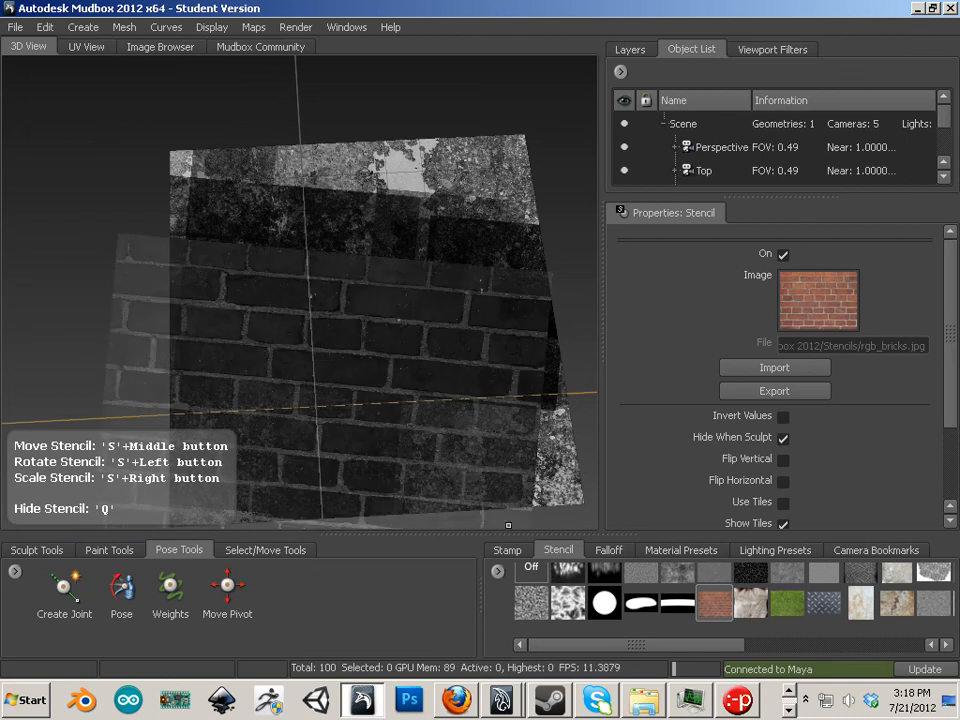
Keep the stamp turned off and set the Paint Brush color to white
{"action": "left_click", "coordinate": [511, 552]}
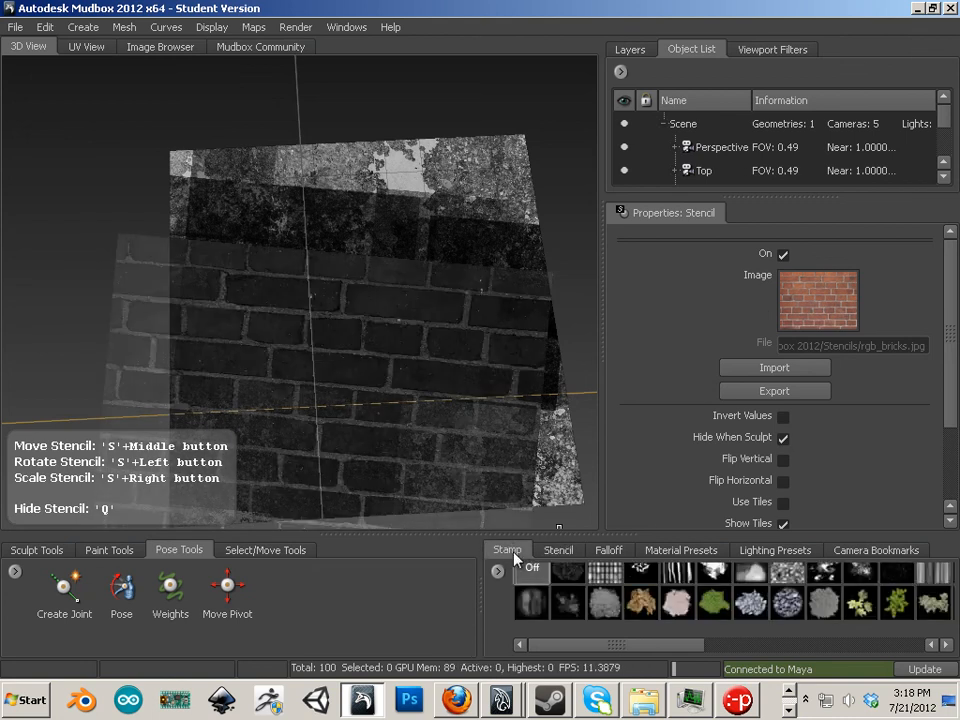
{"action": "left_click", "coordinate": [531, 573]}
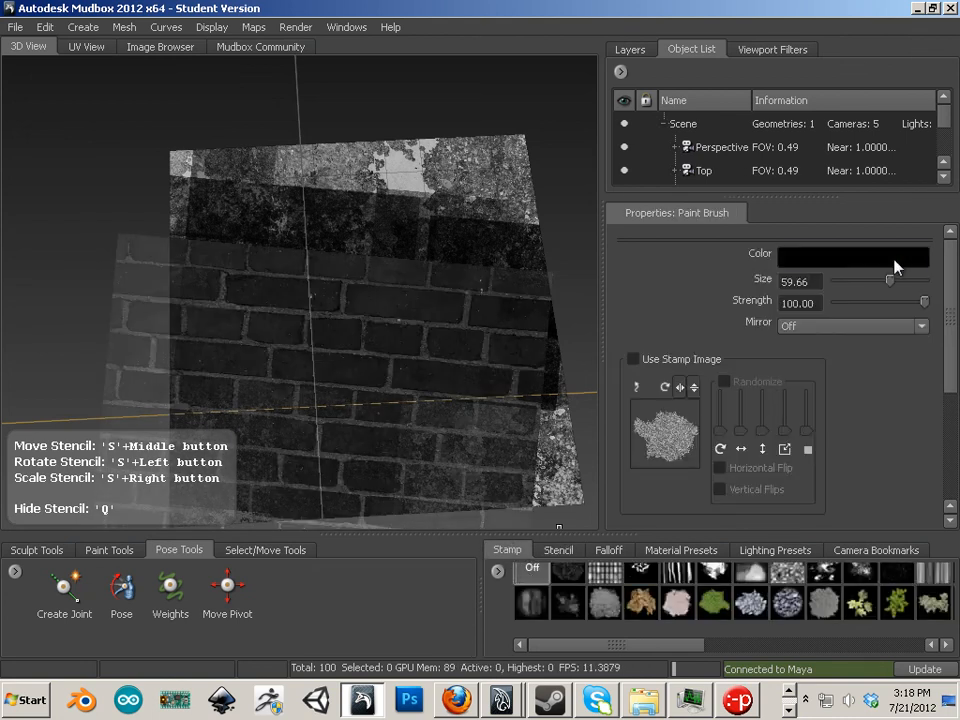
{"action": "left_click", "coordinate": [852, 257]}
{"action": "left_click", "coordinate": [329, 270]}
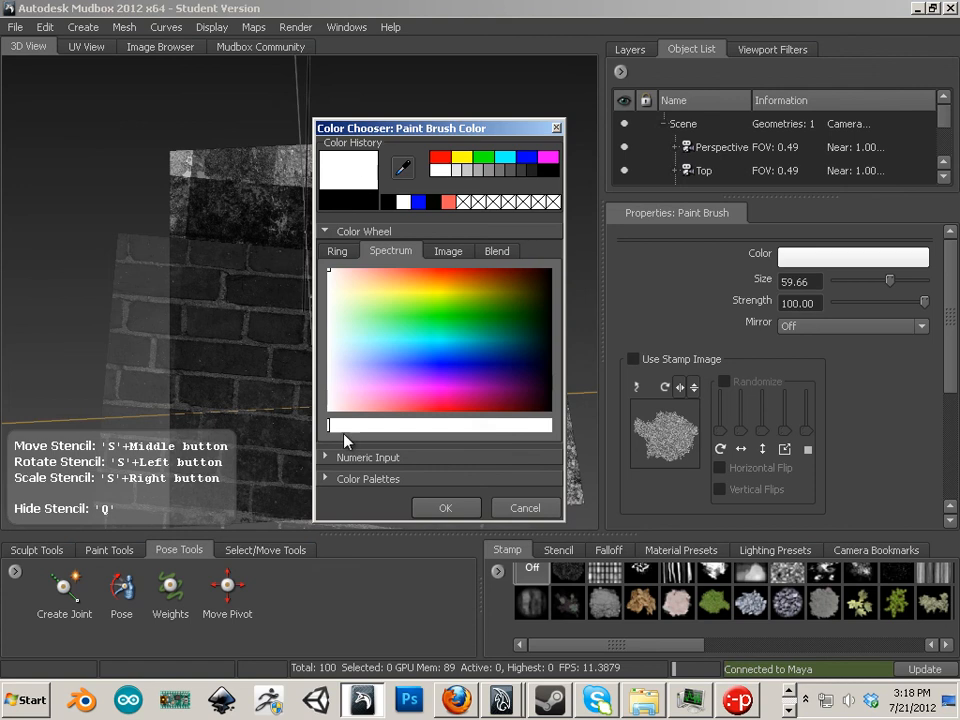
{"action": "left_click", "coordinate": [437, 508]}
Paint white through the rgb_bricks.jpg stencil over the lower part of the plane
{"action": "left_click", "coordinate": [556, 551]}
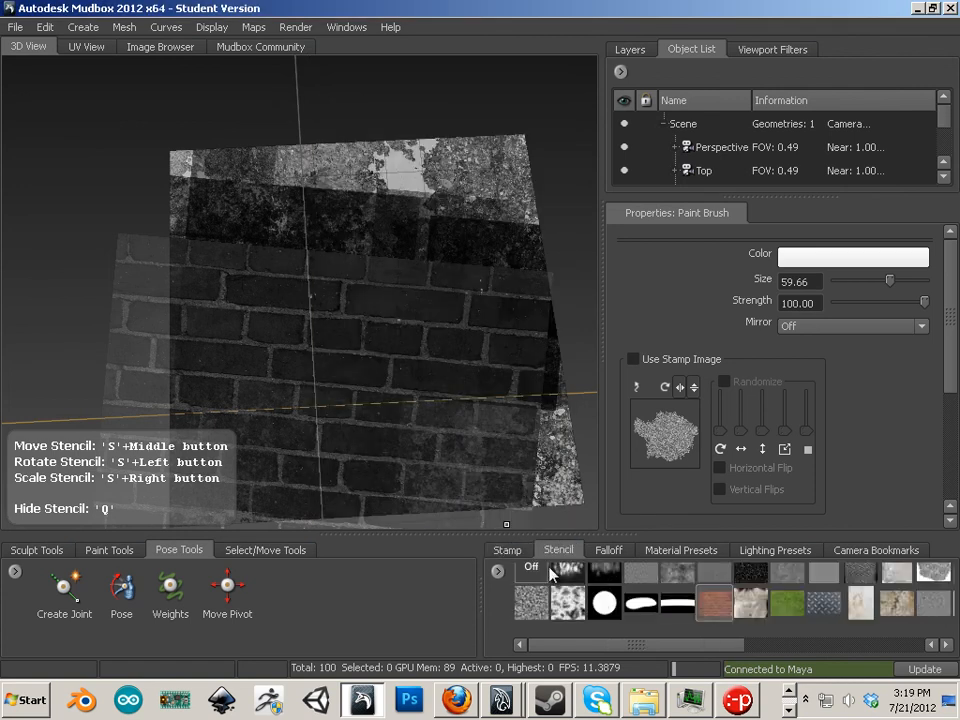
{"action": "left_click", "coordinate": [718, 604]}
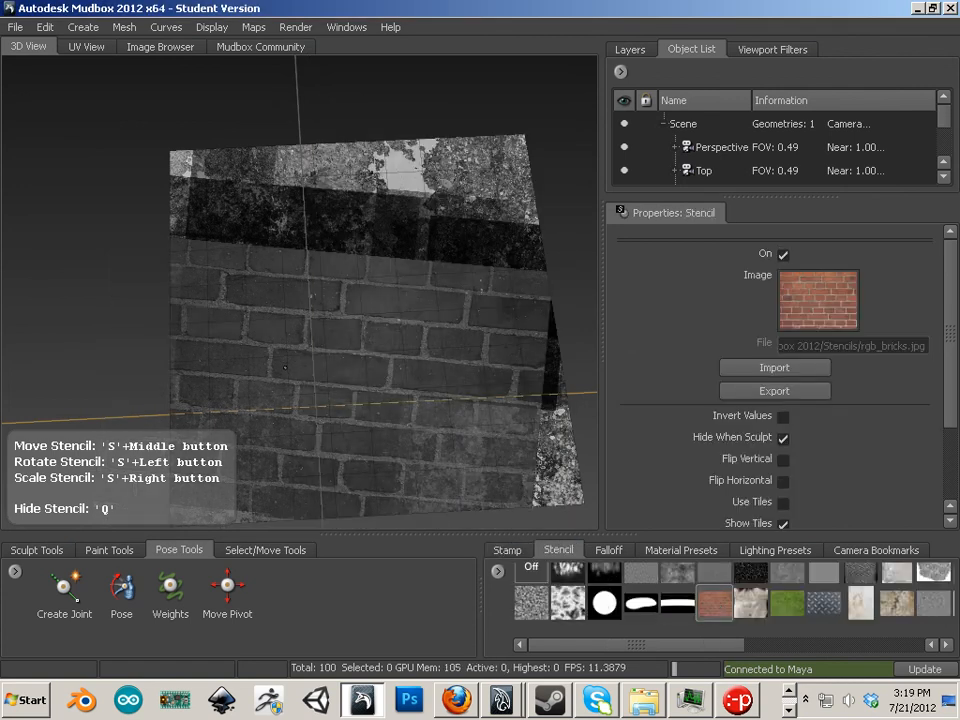
{"action": "mouse_move", "coordinate": [367, 248]}
{"action": "left_mouse_down"}
{"action": "mouse_move", "coordinate": [340, 370]}
{"action": "mouse_move", "coordinate": [450, 370]}
{"action": "mouse_move", "coordinate": [490, 352]}
{"action": "left_mouse_up"}
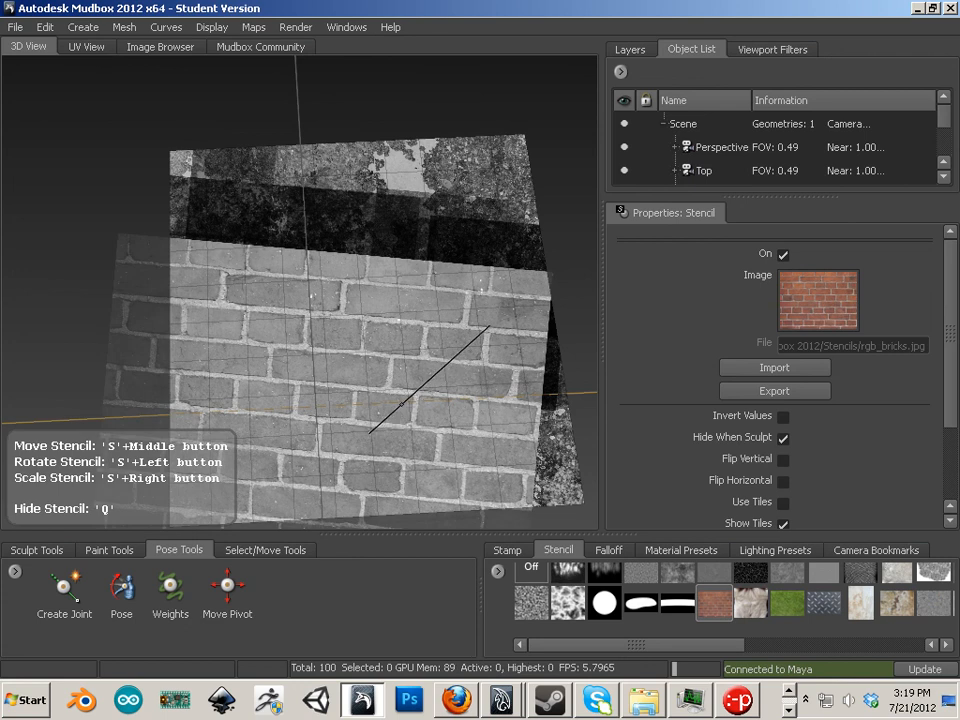
Shift the brick stencil up to cover the whole plane and paint white through it again, undoing the stray stroke
{"action": "middle_click_drag", "start_coordinate": [471, 301], "coordinate": [549, 216]}
{"action": "mouse_move", "coordinate": [388, 344]}
{"action": "left_mouse_down"}
{"action": "mouse_move", "coordinate": [465, 296]}
{"action": "mouse_move", "coordinate": [330, 320]}
{"action": "left_mouse_up"}
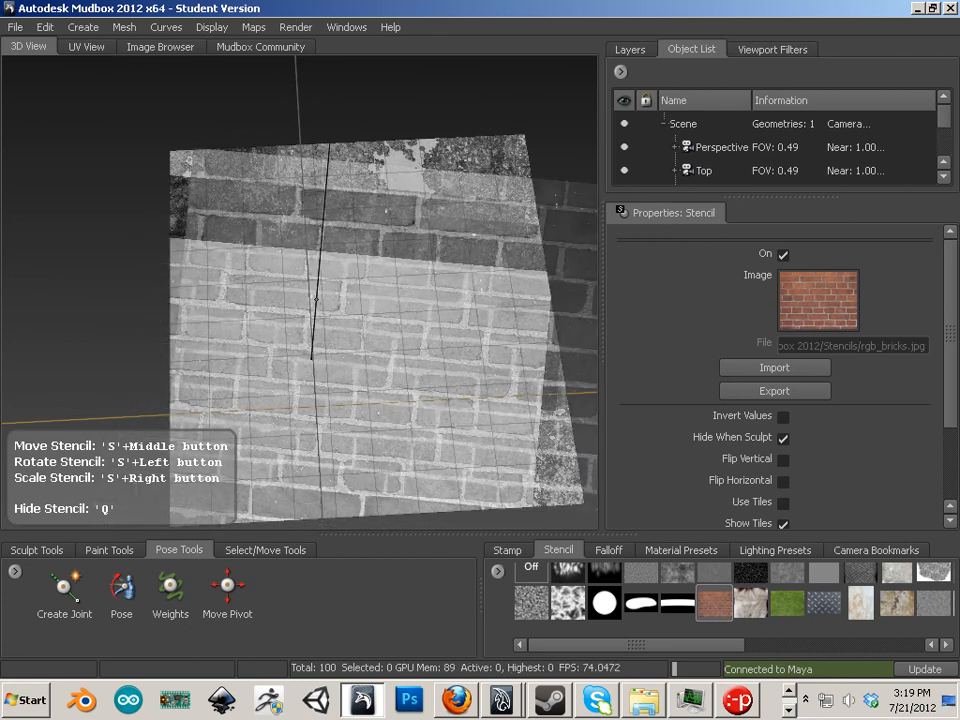
{"action": "mouse_move", "coordinate": [320, 334]}
{"action": "middle_mouse_down"}
{"action": "mouse_move", "coordinate": [246, 285]}
{"action": "mouse_move", "coordinate": [290, 298]}
{"action": "middle_mouse_up"}
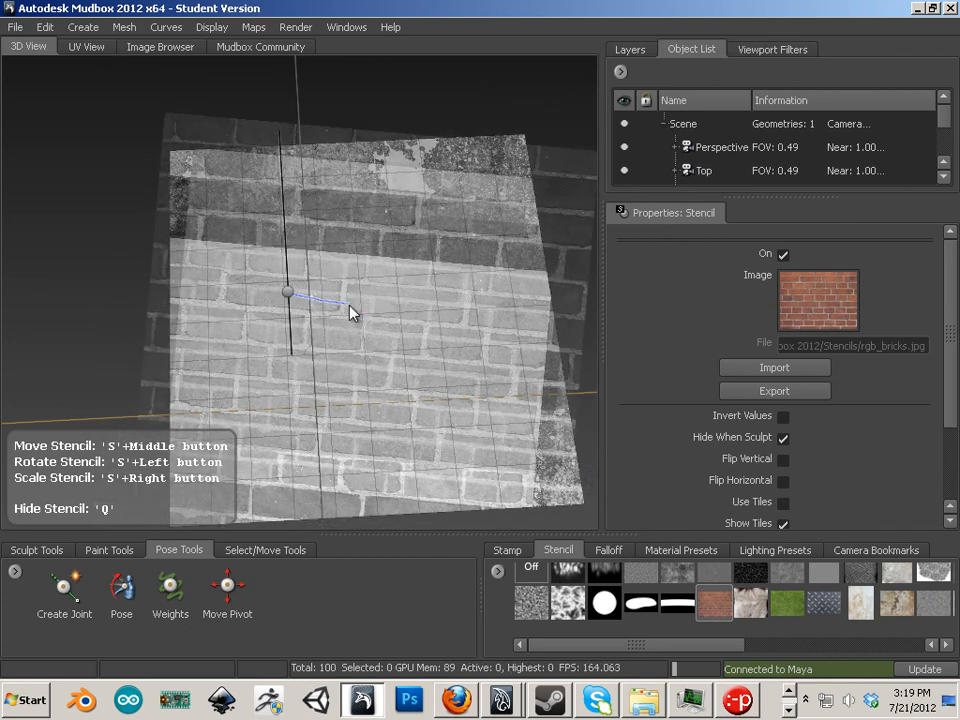
{"action": "key", "text": "ctrl+z"}
{"action": "left_click", "coordinate": [421, 301]}
Examine the painted plane from a wider view with the brick stencil hidden and shown
{"action": "middle_click_drag", "start_coordinate": [357, 316], "coordinate": [361, 313], "text": "alt"}
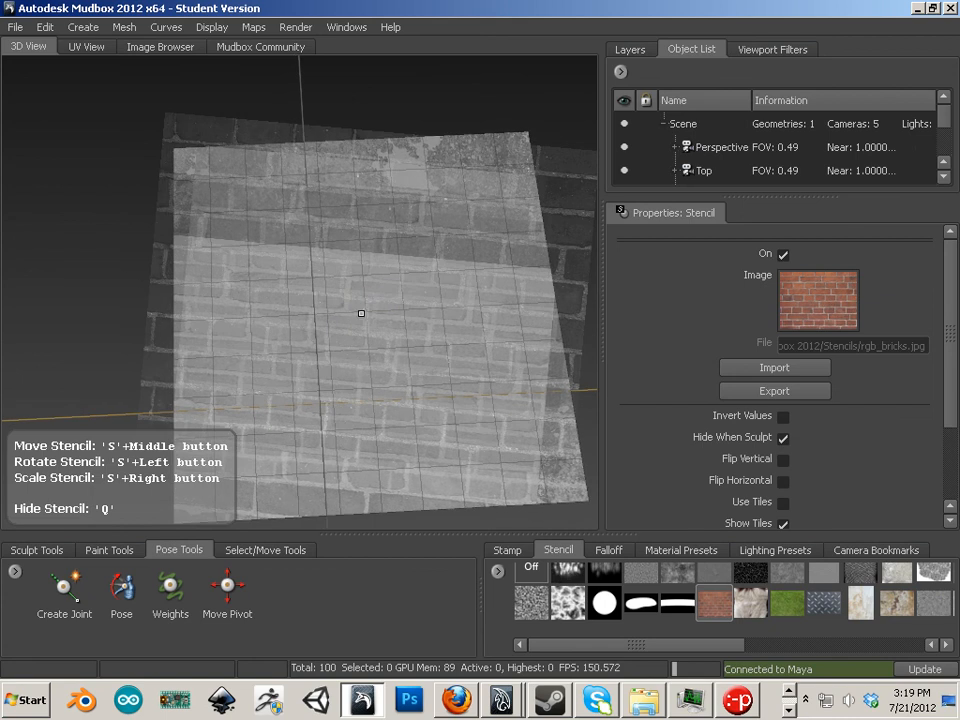
{"action": "left_click_drag", "start_coordinate": [361, 313], "coordinate": [281, 298], "text": "alt"}
{"action": "right_click_drag", "start_coordinate": [307, 295], "coordinate": [290, 279], "text": "alt"}
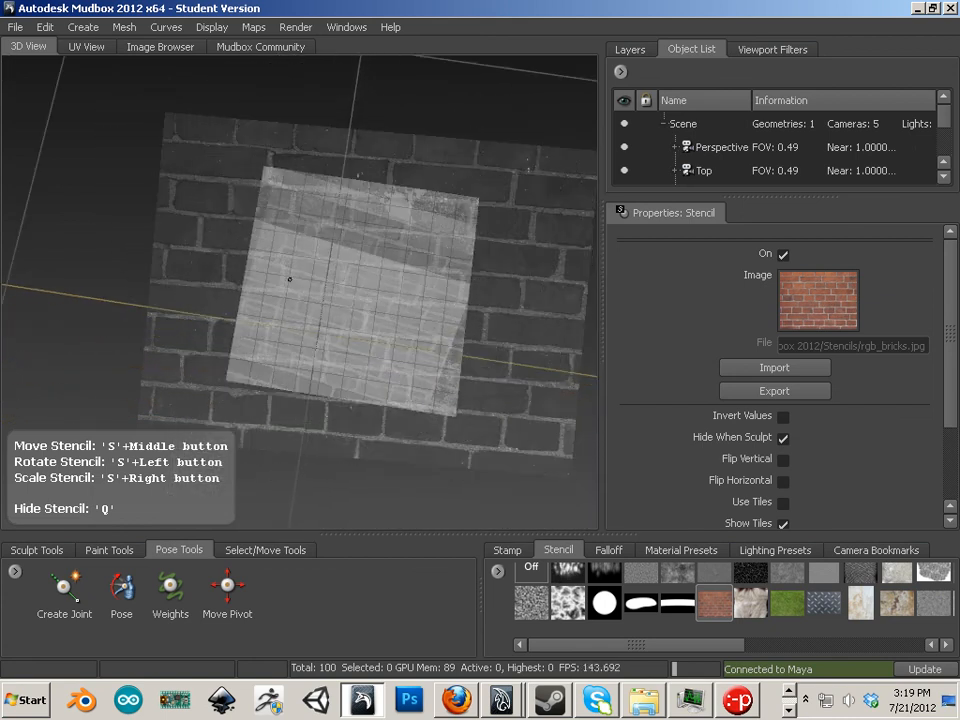
{"action": "mouse_move", "coordinate": [290, 279]}
{"action": "left_mouse_down", "text": "alt"}
{"action": "mouse_move", "coordinate": [317, 272]}
{"action": "mouse_move", "coordinate": [294, 276]}
{"action": "mouse_move", "coordinate": [304, 279]}
{"action": "left_mouse_up", "text": "alt"}
{"action": "middle_click_drag", "start_coordinate": [304, 279], "coordinate": [320, 231], "text": "alt"}
{"action": "mouse_move", "coordinate": [290, 319]}
{"action": "left_mouse_down", "text": "alt"}
{"action": "mouse_move", "coordinate": [302, 309]}
{"action": "mouse_move", "coordinate": [295, 319]}
{"action": "left_mouse_up", "text": "alt"}
{"action": "key", "text": "q"}
{"action": "key", "text": "q"}
{"action": "key", "text": "q"}
{"action": "key", "text": "q"}
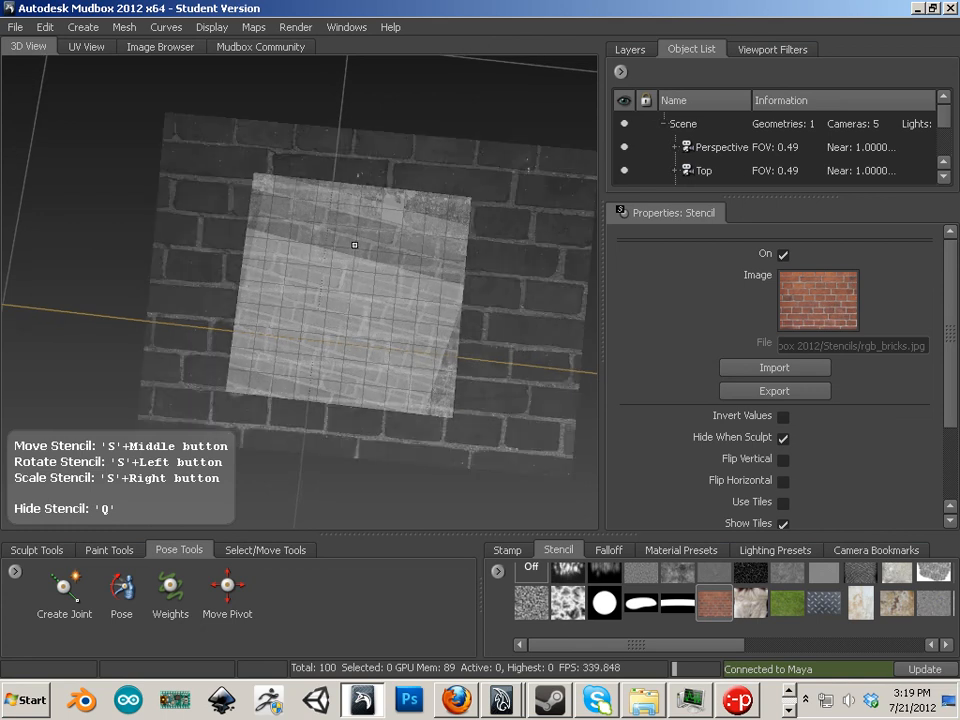
{"action": "right_click", "coordinate": [355, 245]}
{"action": "key", "text": "q"}
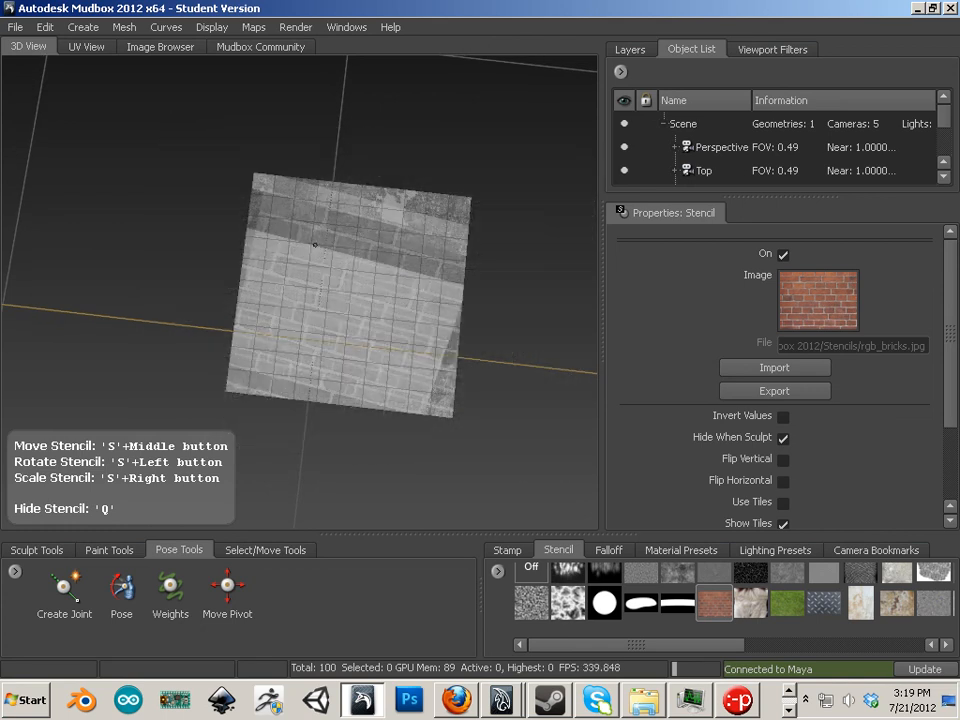
{"action": "key", "text": "q"}
{"action": "right_click_drag", "start_coordinate": [384, 286], "coordinate": [444, 307]}
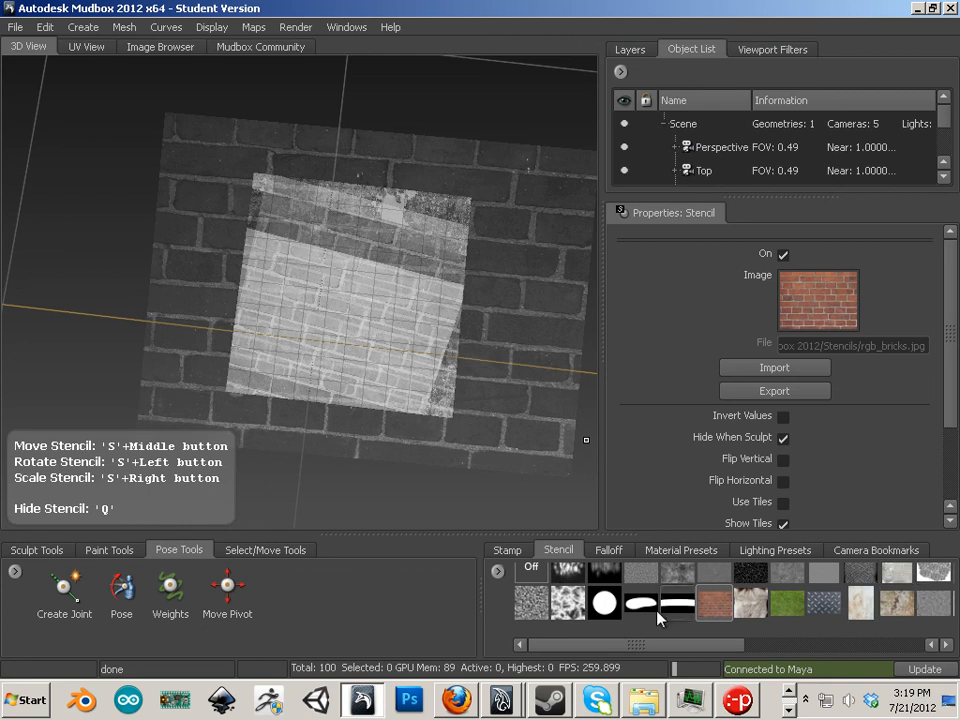
Combine the bw_tiledPerlinNoise.png stencil with the yellow-green maple leaf stamp, paint over the plane, and view it with the stencil hidden and shown
{"action": "left_click", "coordinate": [531, 608]}
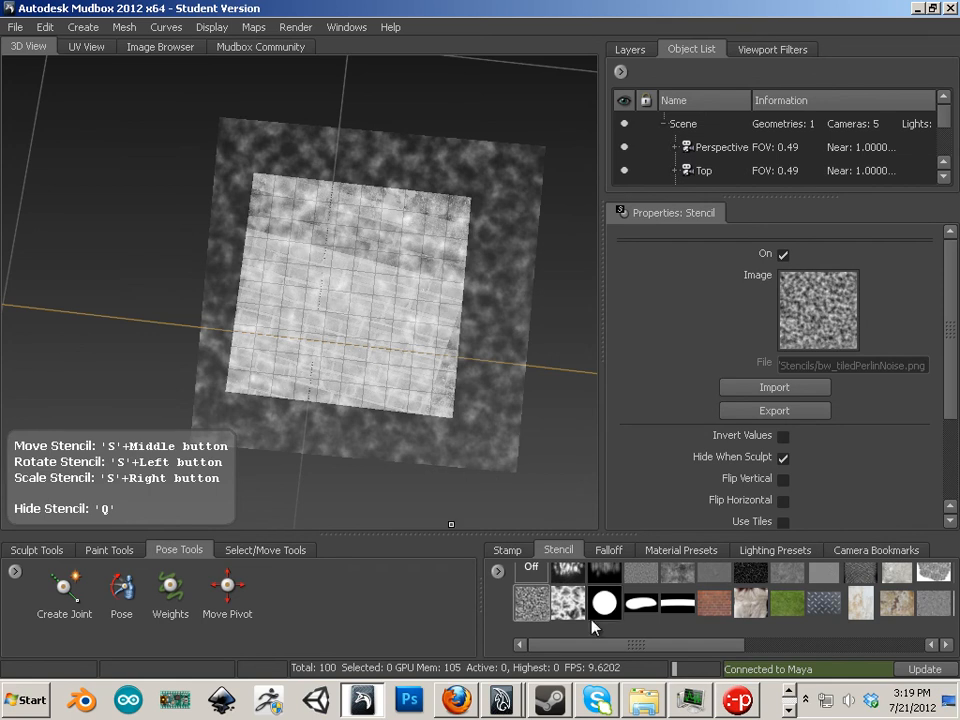
{"action": "left_click", "coordinate": [605, 550]}
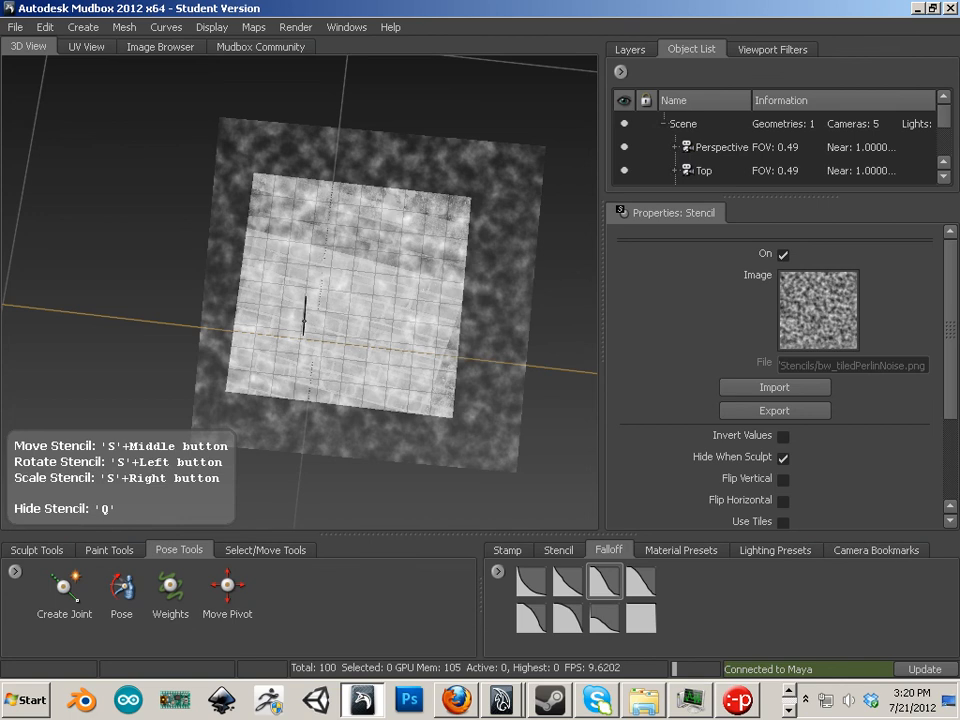
{"action": "left_click", "coordinate": [505, 551]}
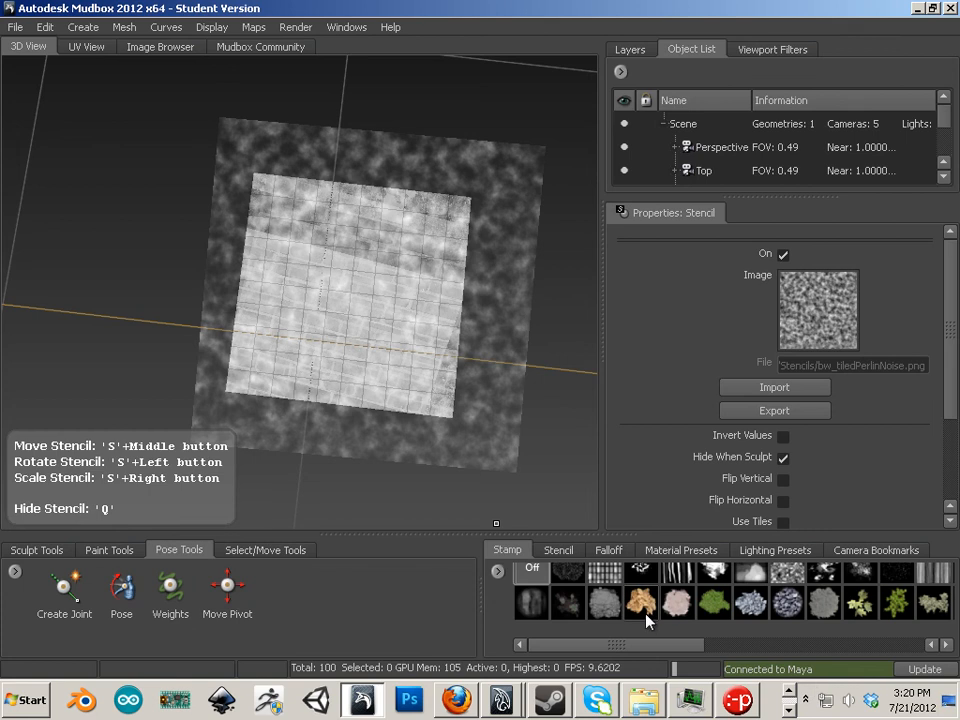
{"action": "left_click", "coordinate": [866, 606]}
{"action": "key", "text": "q"}
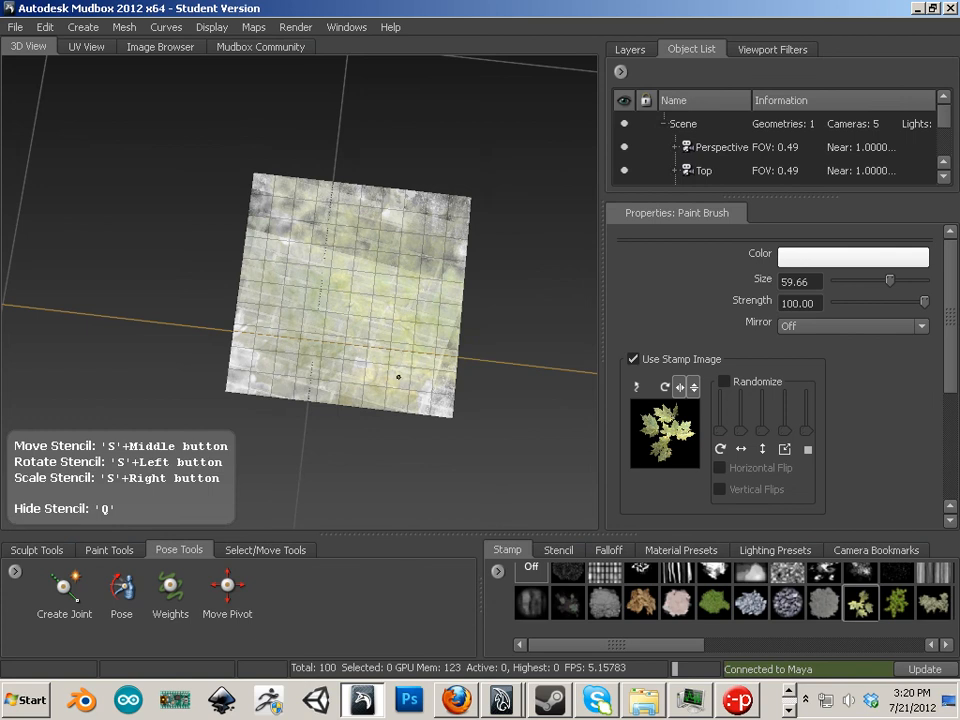
{"action": "key", "text": "q"}
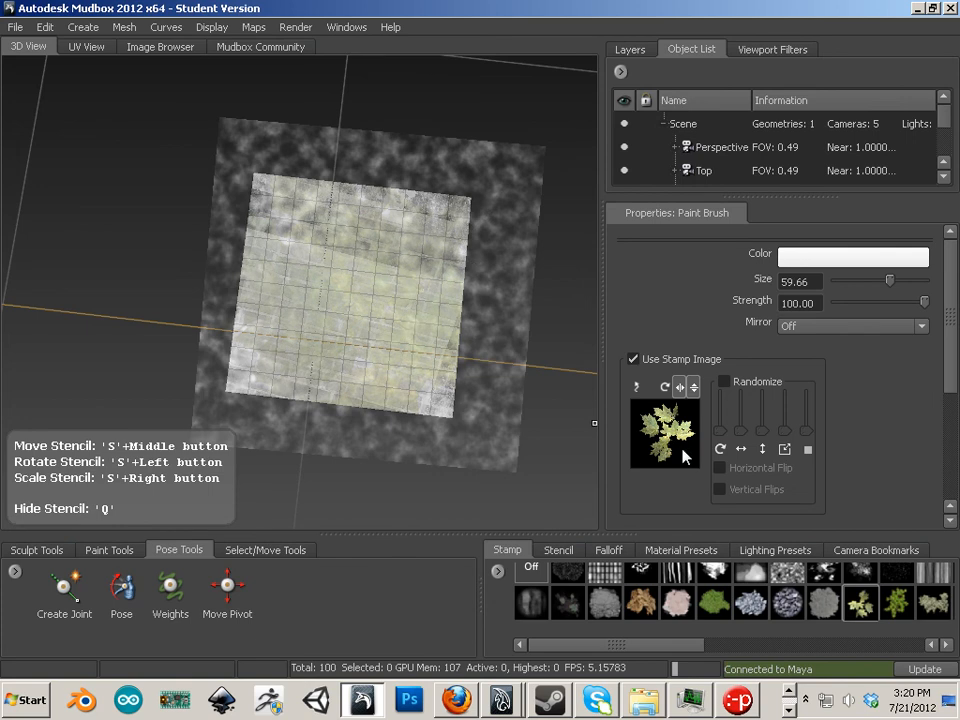